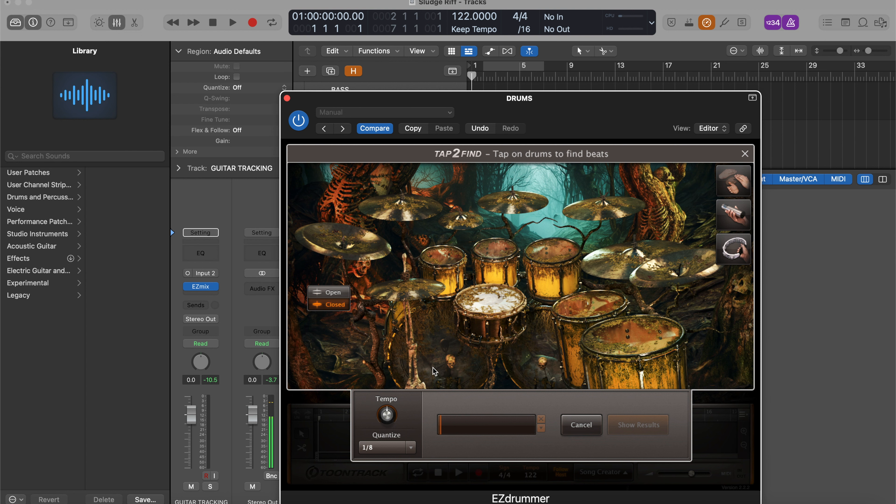
# Clear the first taps in Tap2Find, and tap in a new beat with kick, snare and ride cymbal.
pyautogui.click(432, 368)
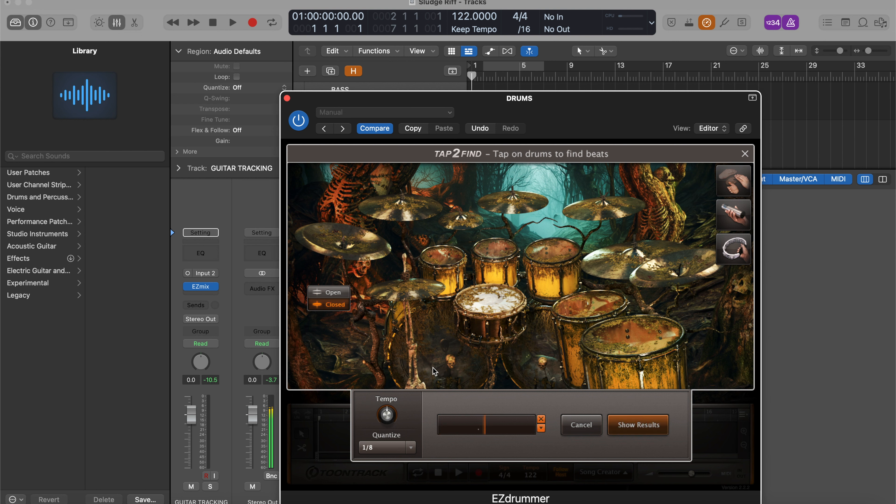
pyautogui.click(541, 420)
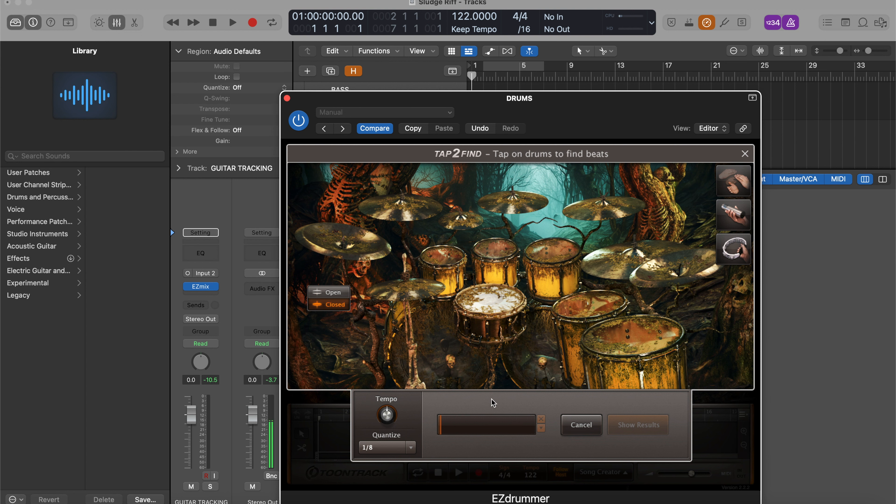
pyautogui.click(432, 366)
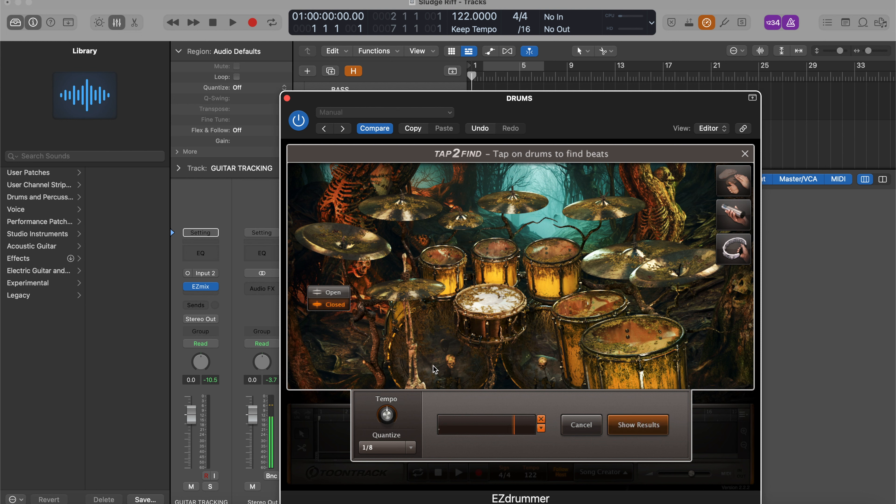
pyautogui.click(482, 313)
pyautogui.click(434, 369)
pyautogui.click(434, 369)
pyautogui.click(484, 307)
pyautogui.click(433, 366)
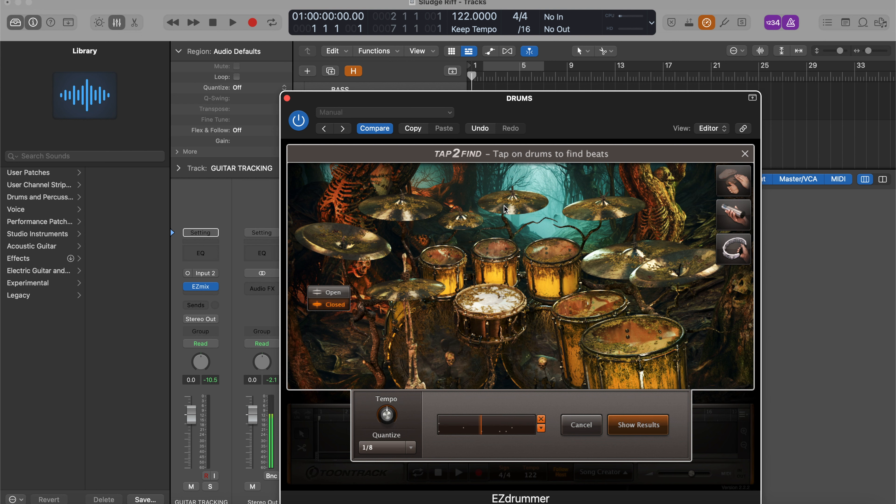
pyautogui.click(605, 254)
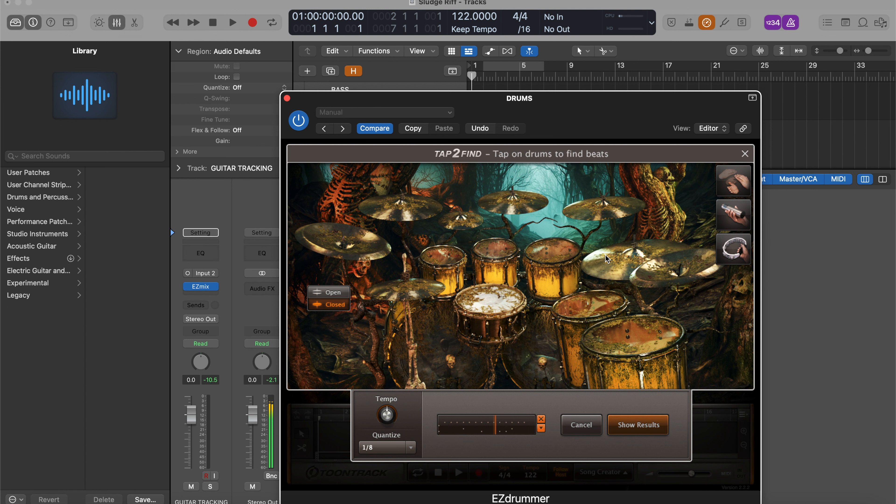
# Show the grooves matching the tapped beat and preview Pre Chorus 01.
pyautogui.press('space')
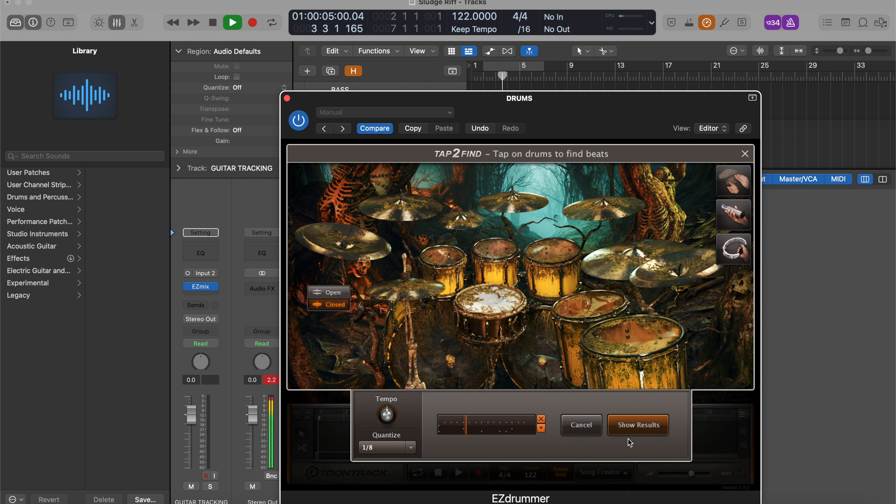
pyautogui.click(638, 424)
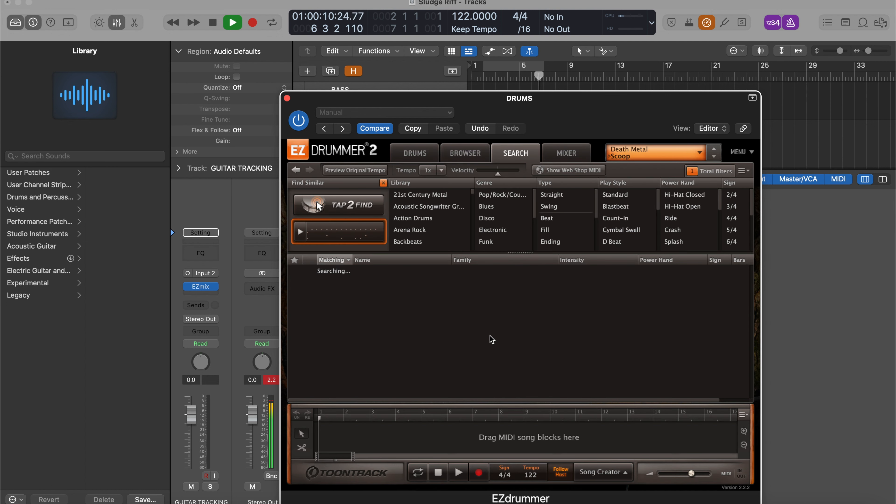
pyautogui.press('space')
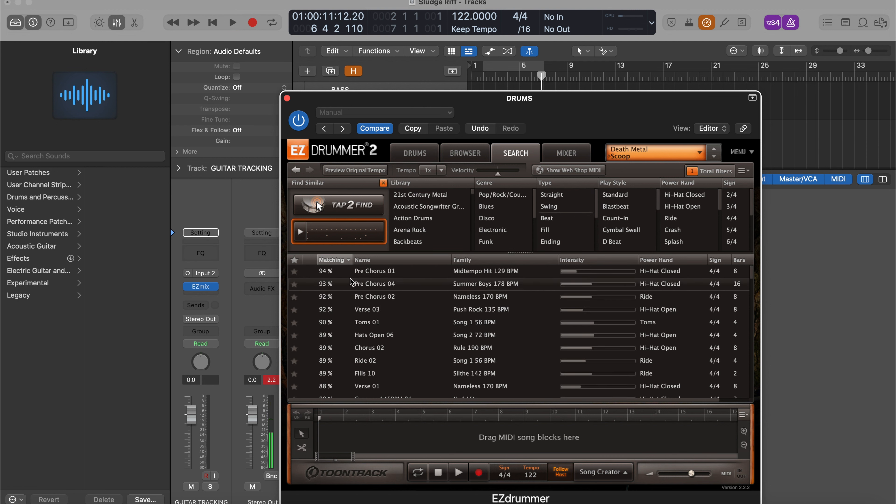
pyautogui.moveTo(317, 278)
pyautogui.click(309, 272)
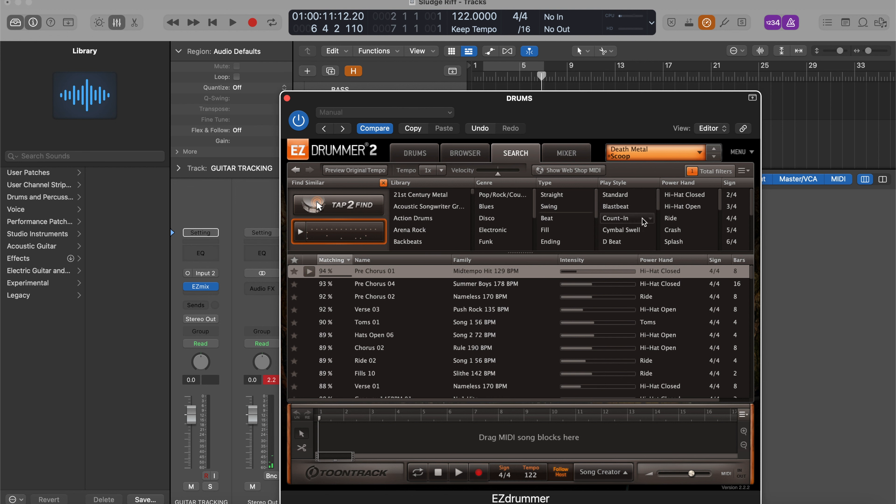
# Filter the matches to the Ride power hand and preview Pre Chorus 02, Ride 02, Fills 10 and Ride 04.
pyautogui.click(670, 219)
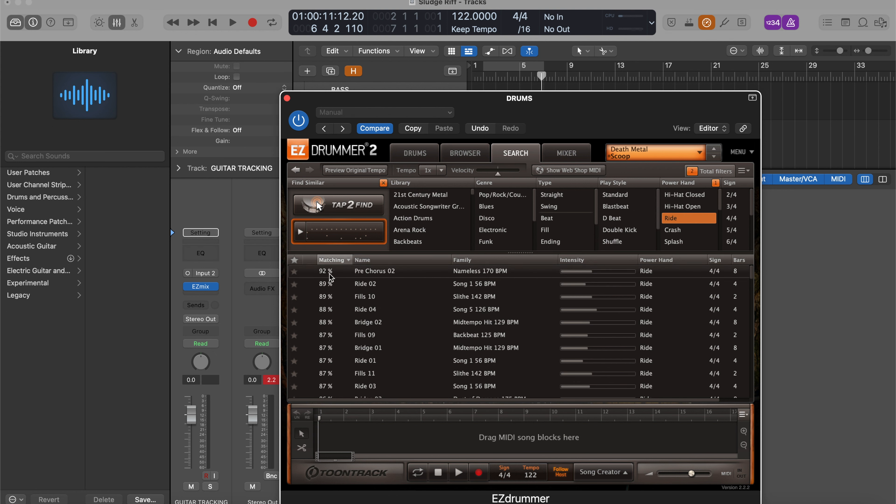
pyautogui.click(308, 271)
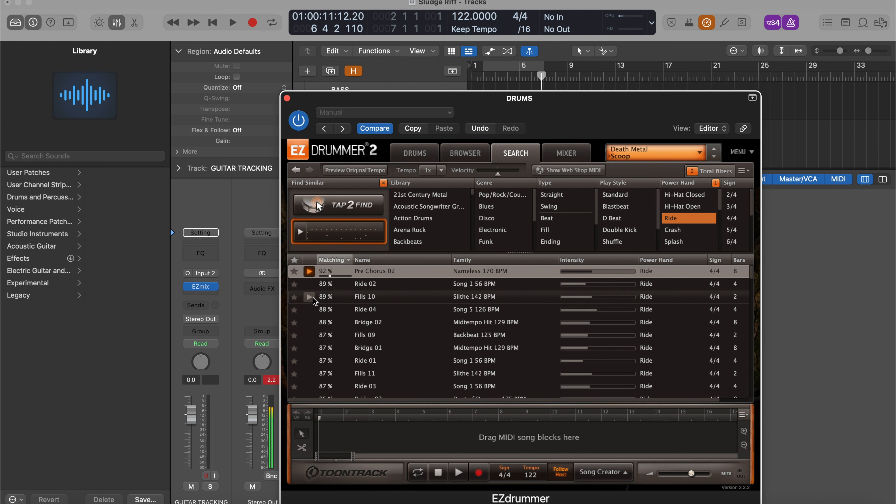
pyautogui.click(308, 284)
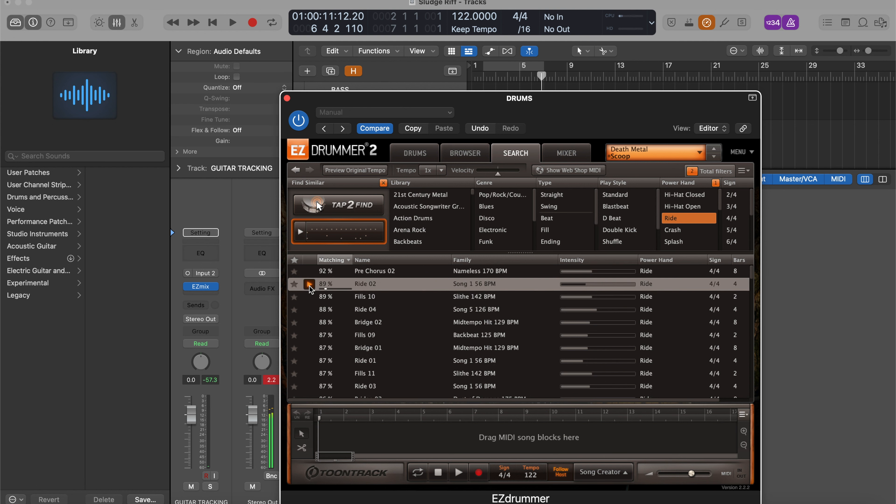
pyautogui.press('Down')
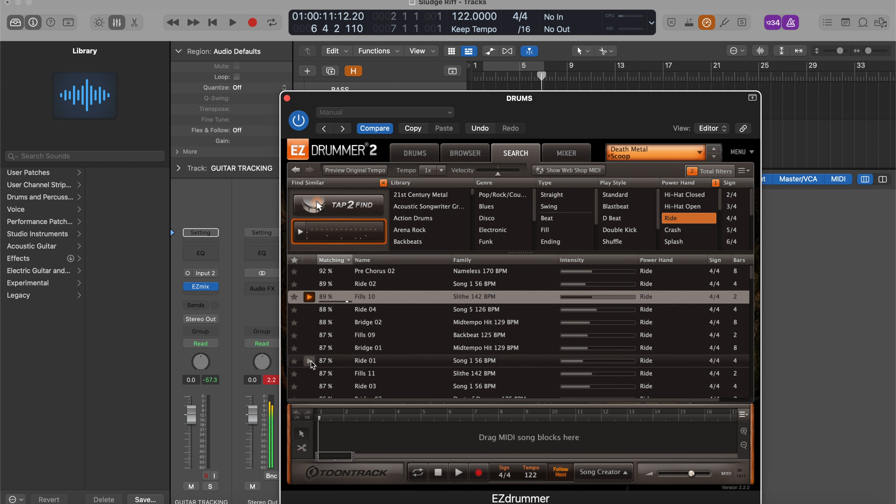
pyautogui.click(310, 310)
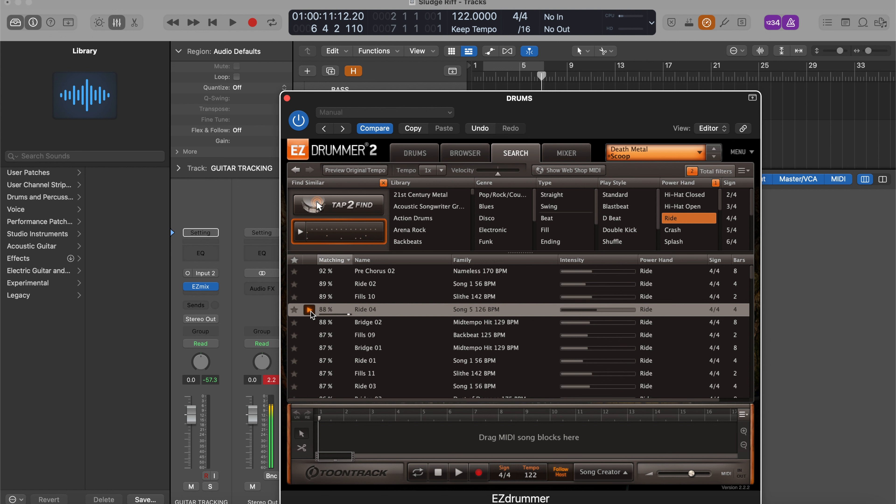
pyautogui.click(309, 309)
# Place the tapped Tap2Find pattern in the arrangement as a MIDI region, moving the plug-in window clear of the tracks.
pyautogui.moveTo(452, 95); pyautogui.dragTo(174, 54)
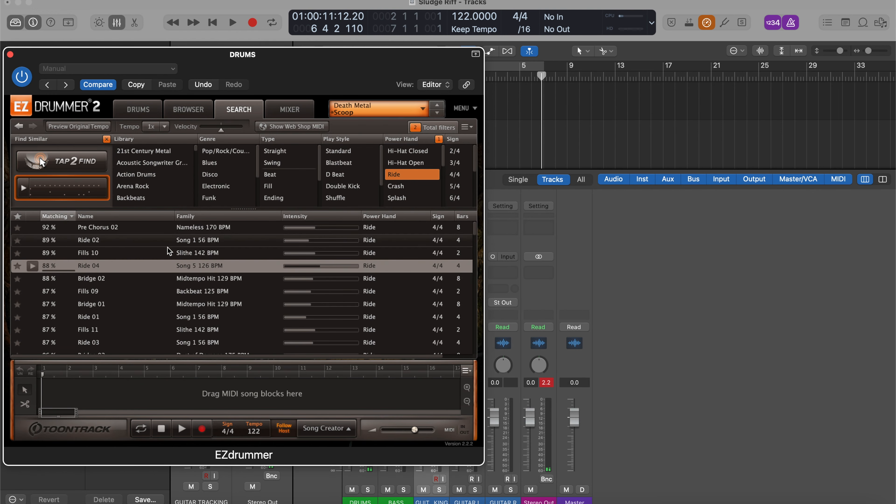
pyautogui.click(94, 272)
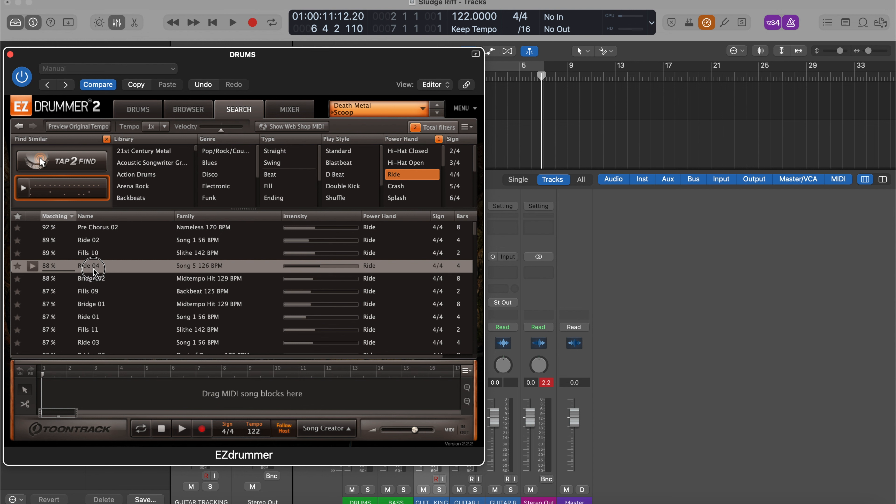
pyautogui.moveTo(70, 193); pyautogui.dragTo(516, 119)
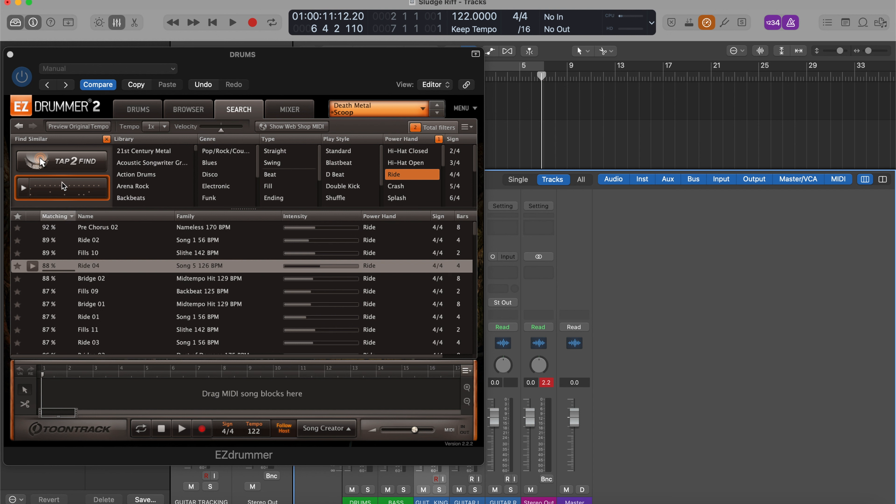
pyautogui.moveTo(46, 187); pyautogui.dragTo(504, 126)
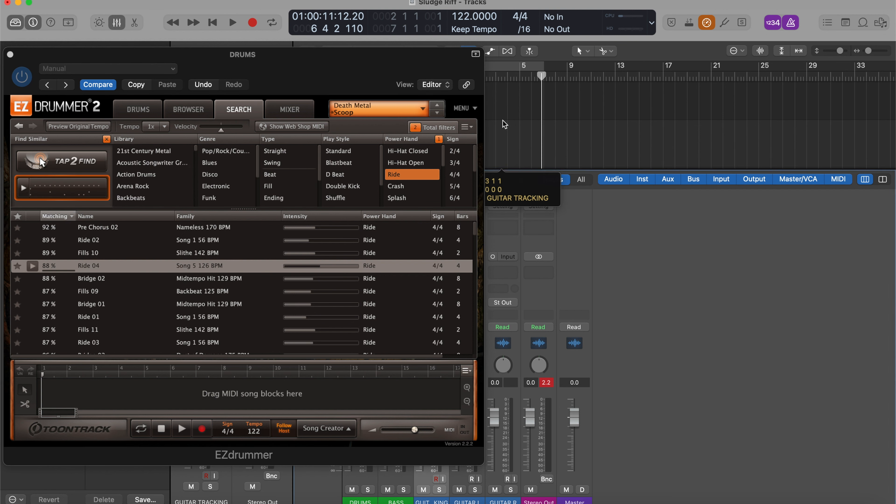
pyautogui.moveTo(365, 67); pyautogui.dragTo(133, 360)
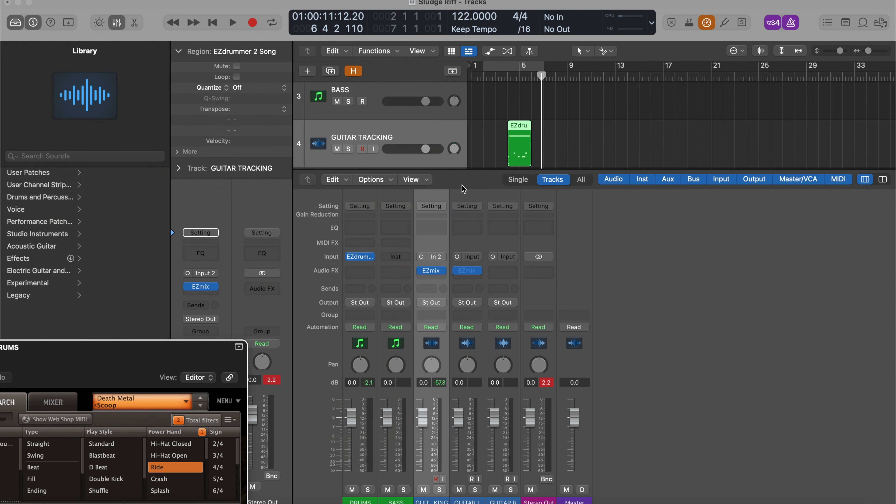
# Move the drum region to bar 2 on the DRUMS track and copy it end to end for four two-bar regions.
pyautogui.scroll(1, 503, 160)
pyautogui.scroll(1, 517, 149)
pyautogui.moveTo(518, 149); pyautogui.dragTo(595, 112)
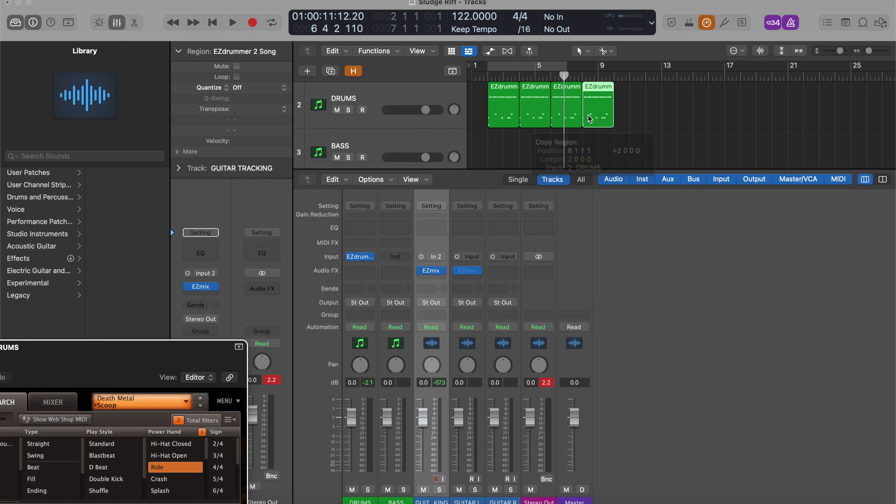
# Select all four drum regions, set the cycle range to match them and start looped playback.
pyautogui.moveTo(671, 137); pyautogui.dragTo(504, 121)
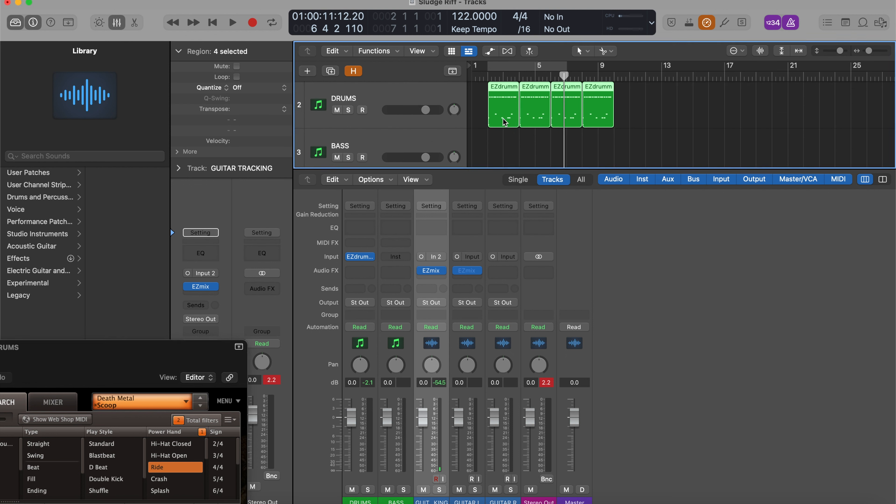
pyautogui.press('u')
pyautogui.press('space')
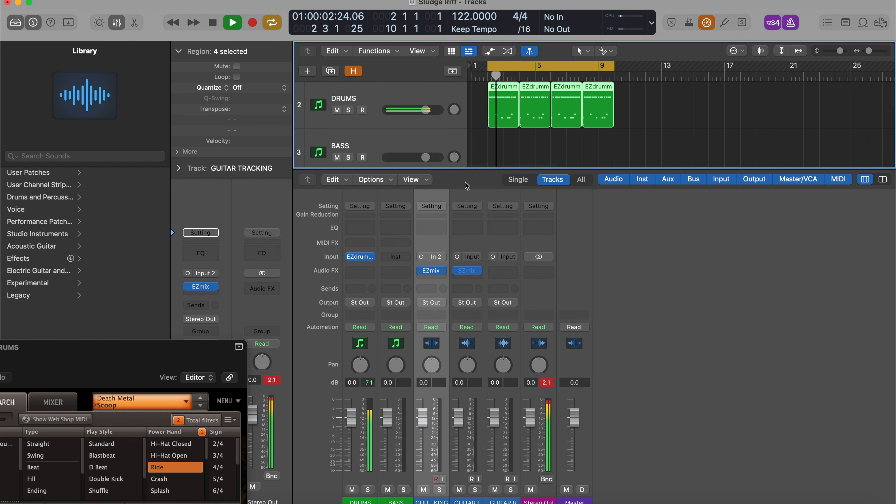
# Move the drum plug-in window out of the way and enable input monitoring on the GUITAR TRACKING track.
pyautogui.click(193, 358)
pyautogui.moveTo(193, 357); pyautogui.dragTo(8, 351)
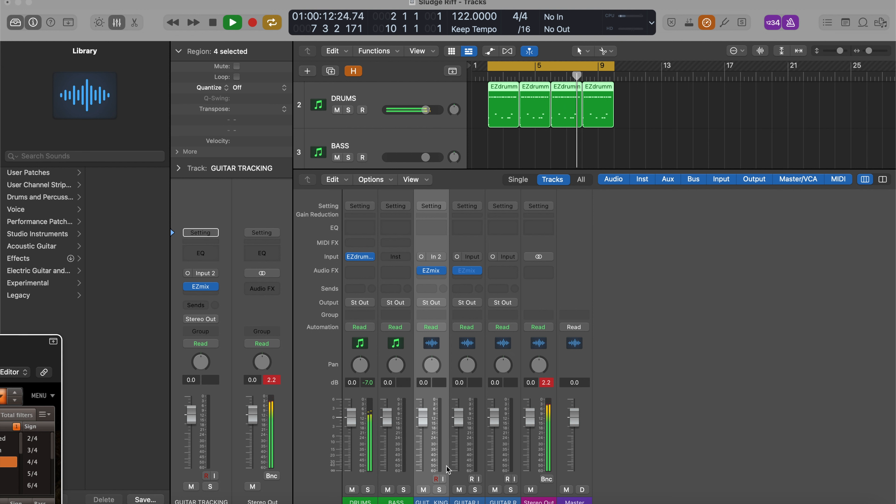
pyautogui.click(442, 480)
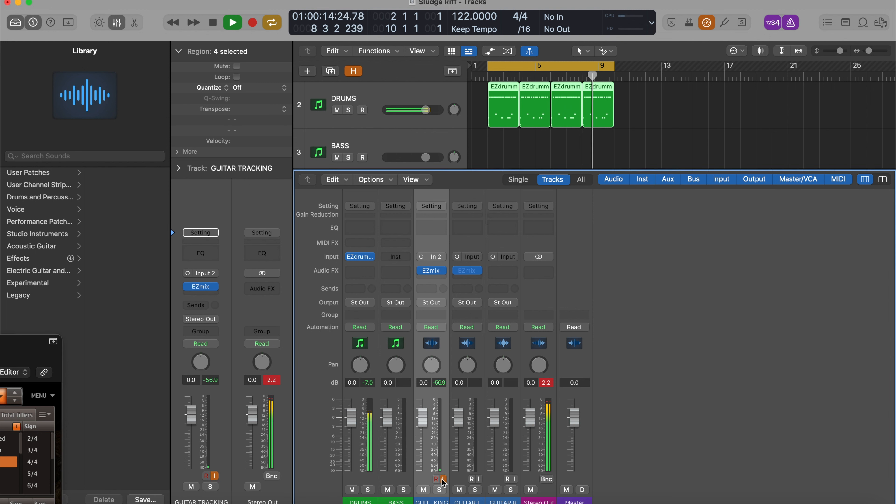
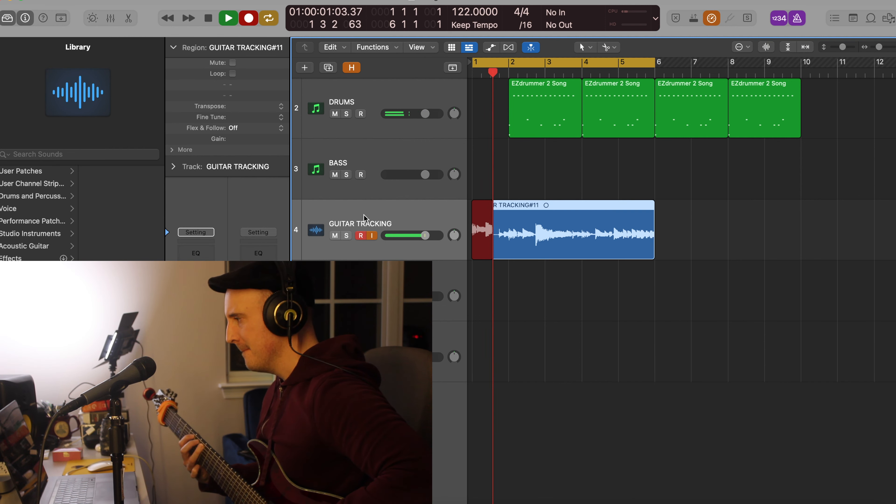
# Stop the current recording, extend the cycle end to bar 7 and record a second take on GUITAR TRACKING.
pyautogui.press('space')
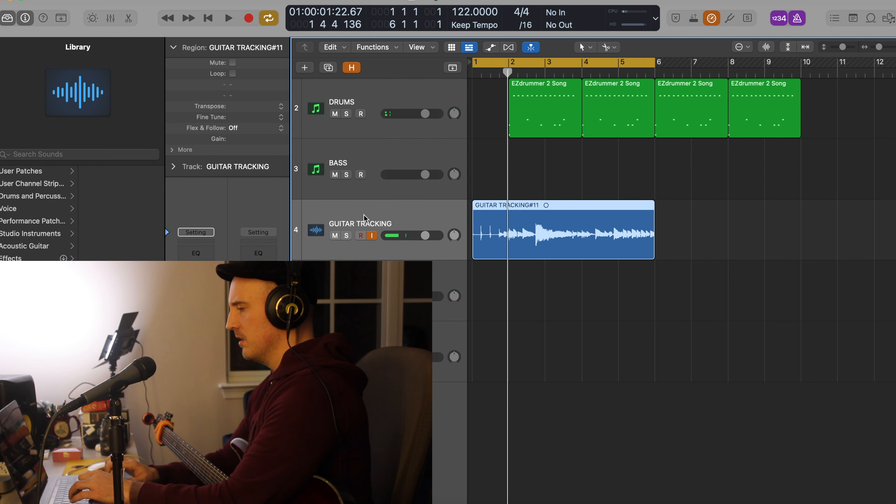
pyautogui.moveTo(652, 61); pyautogui.dragTo(691, 62)
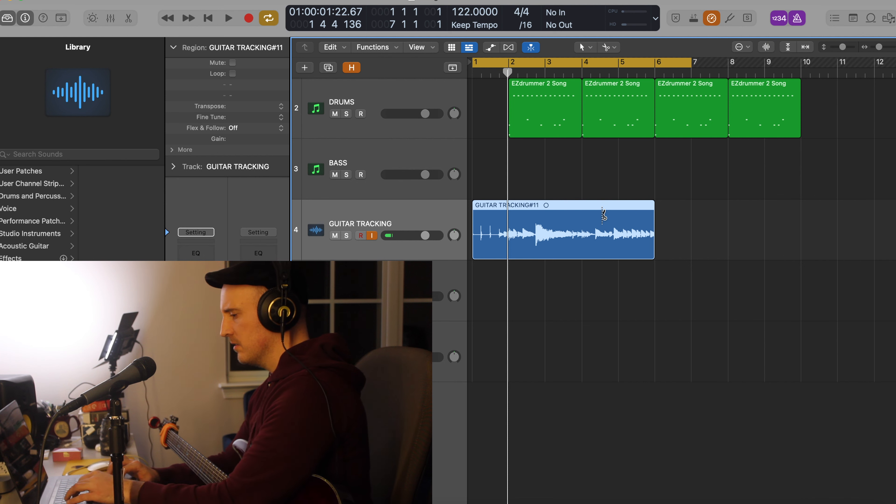
pyautogui.press('r')
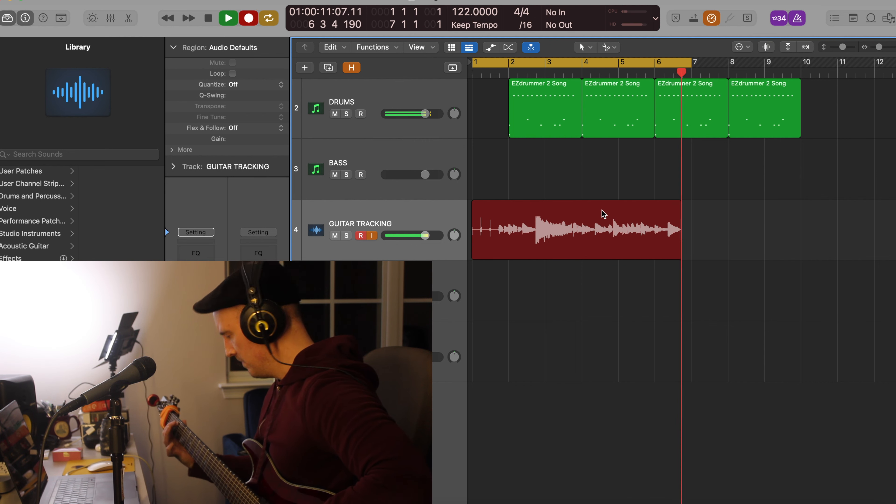
pyautogui.press('space')
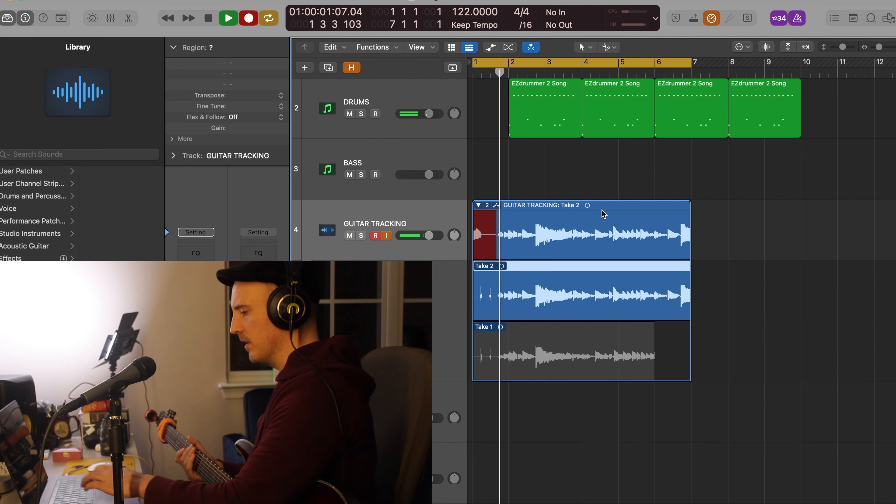
# Record a third take on GUITAR TRACKING, and discard the false start that follows it.
pyautogui.press('r')
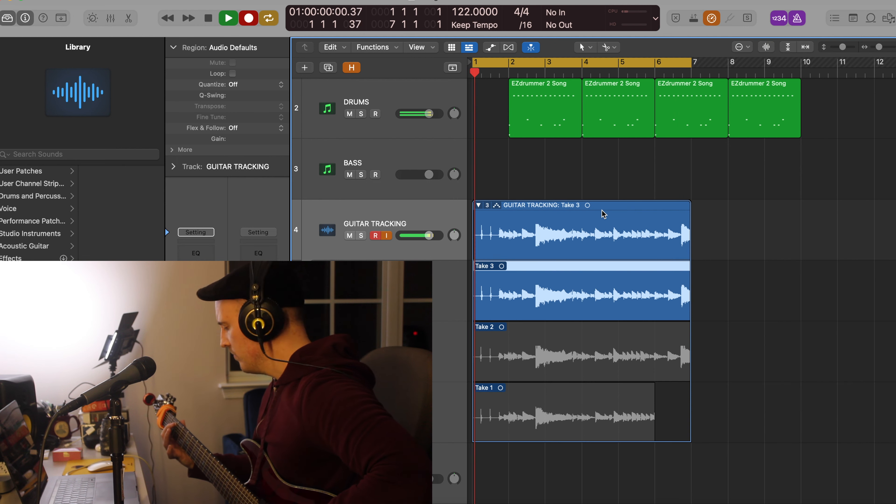
pyautogui.press('space')
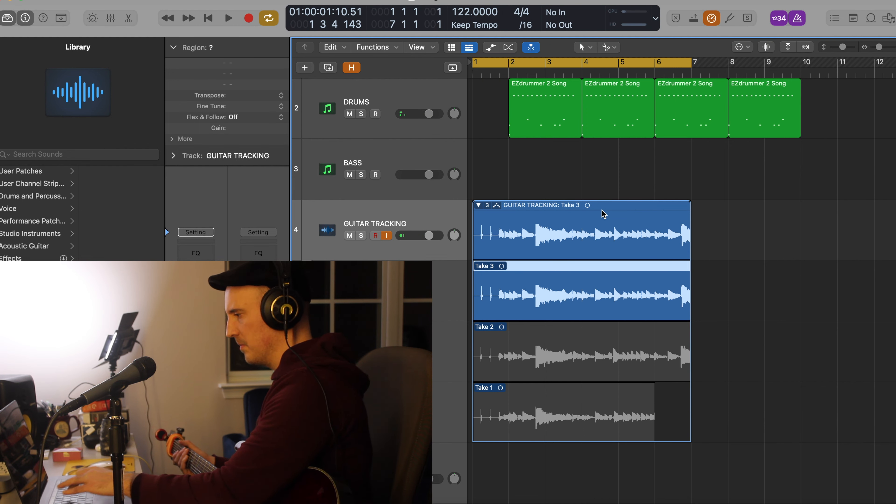
pyautogui.press('r')
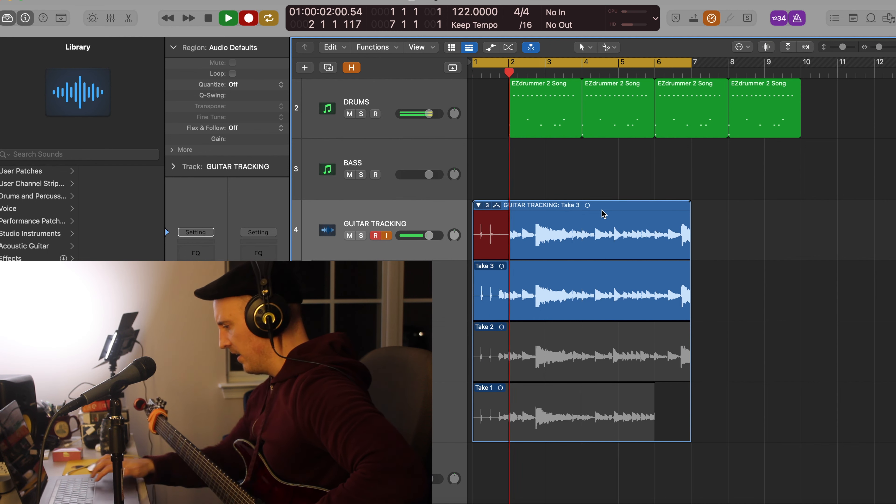
pyautogui.press('super+period')
# Record a fourth take on GUITAR TRACKING and collapse the take folder.
pyautogui.press('r')
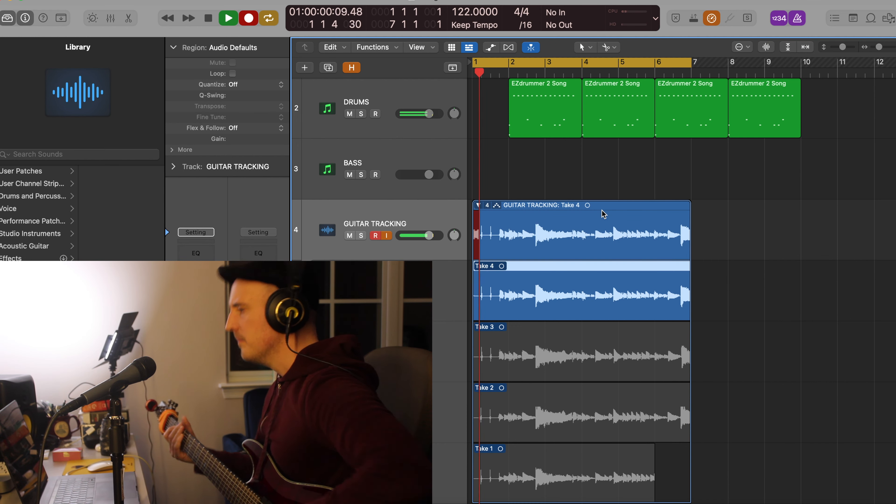
pyautogui.press('space')
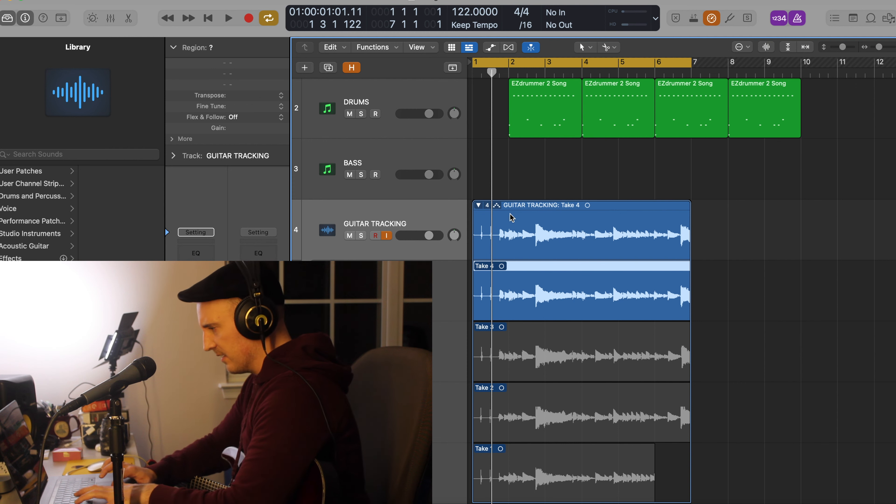
pyautogui.click(480, 205)
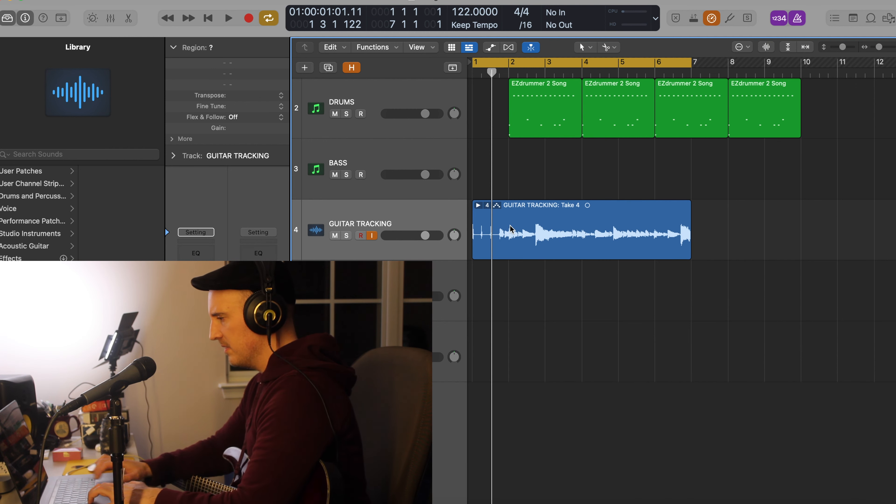
# Split the GUITAR TRACKING take folder just before bar 2 and delete the lead-in portion.
pyautogui.press('super+Right')
pyautogui.keyDown('super'); pyautogui.click(504, 233); pyautogui.keyUp('super')
pyautogui.click(487, 242)
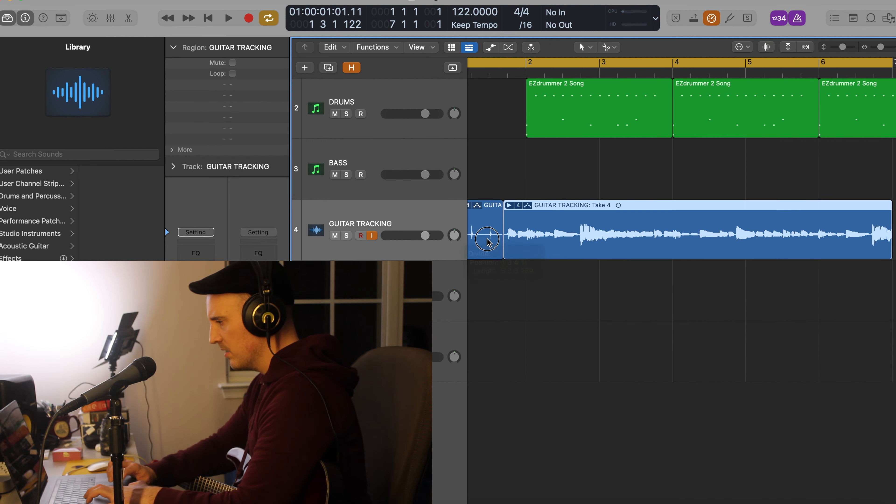
pyautogui.press('BackSpace')
pyautogui.hscroll(5, 488, 243)
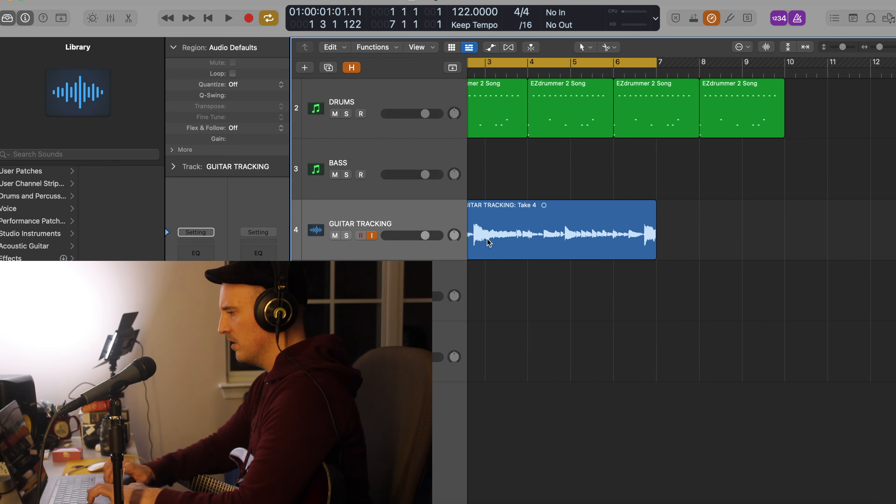
pyautogui.press('super+Left')
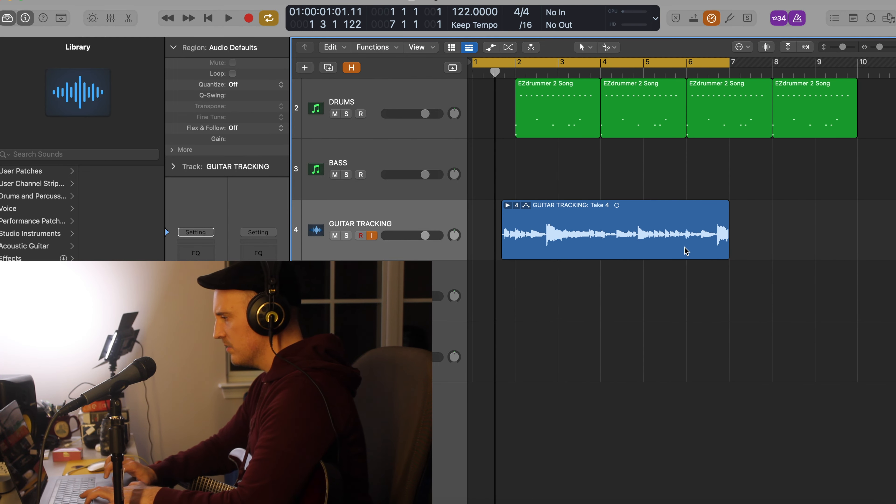
# Trim the end of the guitar take folder back to bar 6 and play it with the drums.
pyautogui.moveTo(726, 252); pyautogui.dragTo(687, 247)
pyautogui.press('space')
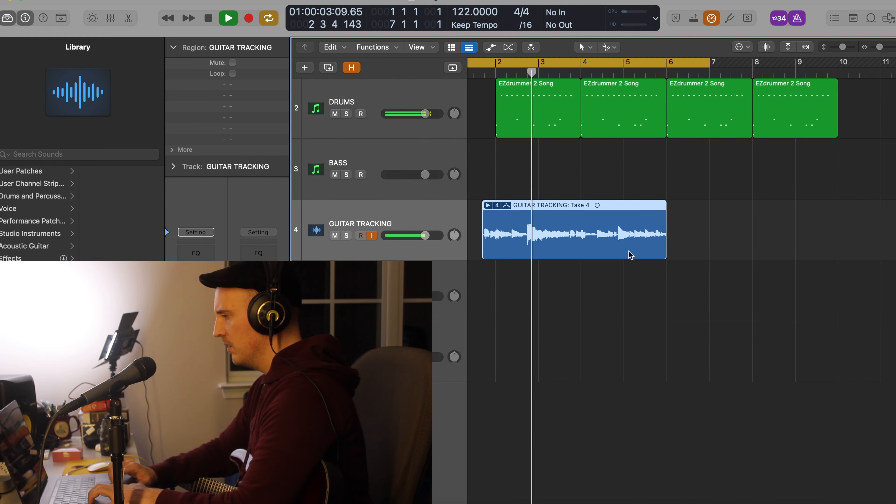
pyautogui.press('super+Right')
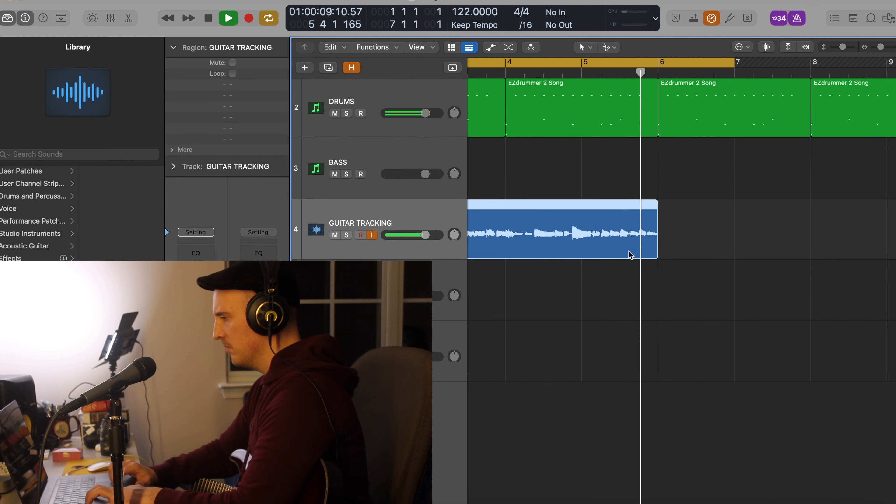
pyautogui.press('space')
pyautogui.press('super+Left')
pyautogui.hscroll(-3, 629, 251)
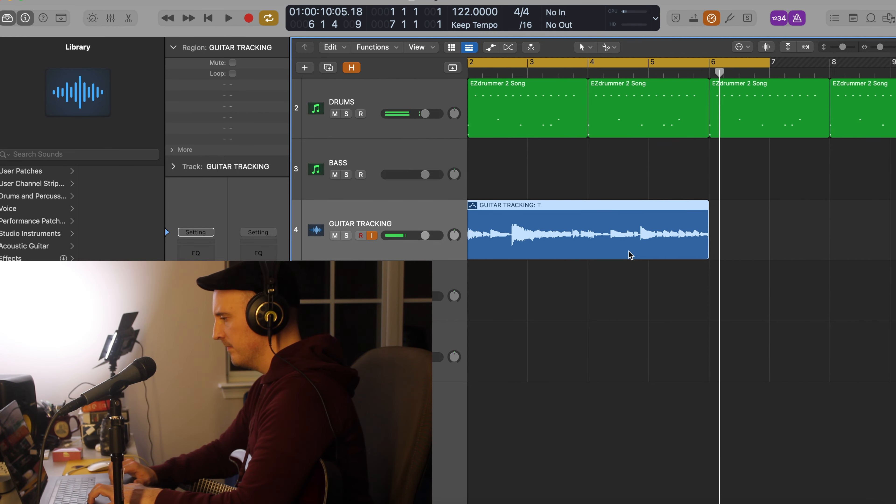
# Shorten the guitar take folder so that it ends at bar 4.
pyautogui.press('super+Left')
pyautogui.moveTo(636, 248); pyautogui.dragTo(554, 250)
pyautogui.press('super+Left')
pyautogui.hscroll(-2, 600, 152)
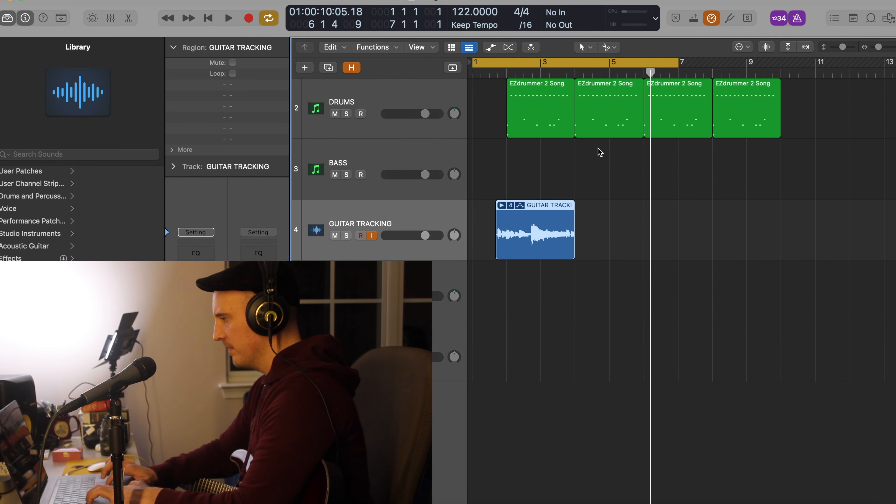
# Set the cycle range to run from bar 2 to bar 8.
pyautogui.click(609, 127)
pyautogui.press('super+u')
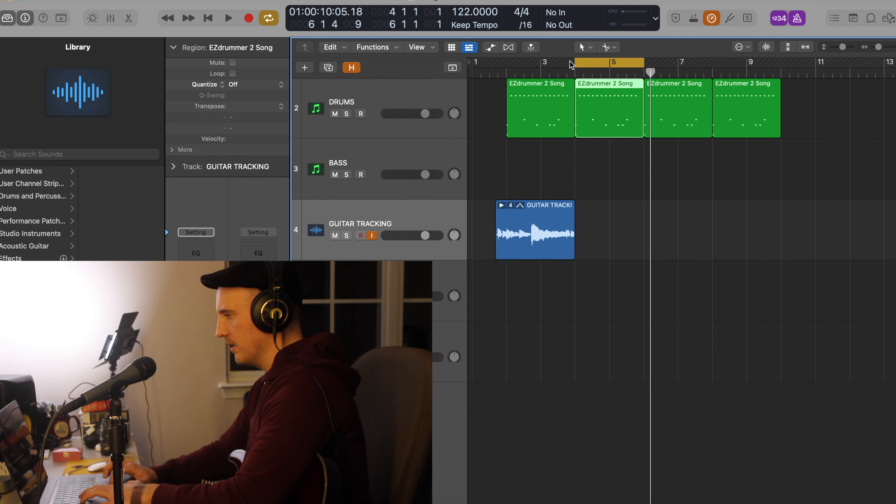
pyautogui.moveTo(577, 62); pyautogui.dragTo(509, 62)
pyautogui.hscroll(2, 627, 58)
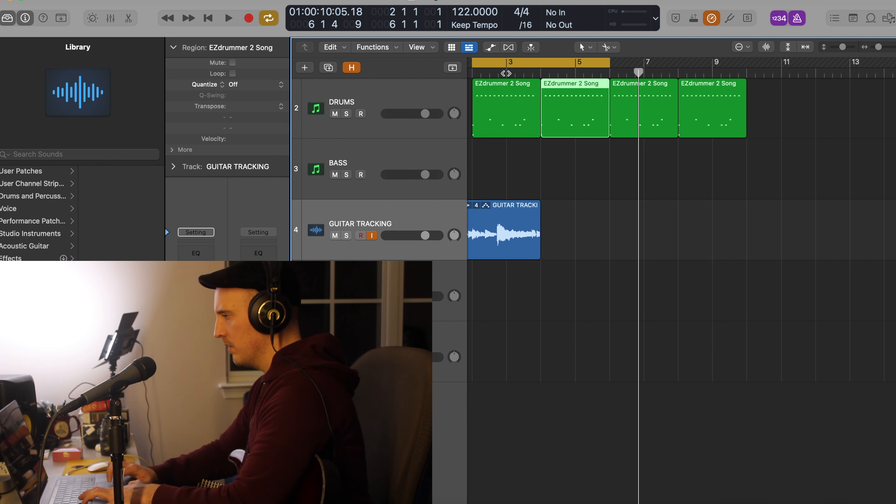
pyautogui.moveTo(605, 62); pyautogui.dragTo(681, 62)
pyautogui.click(603, 206)
pyautogui.hscroll(-2, 601, 209)
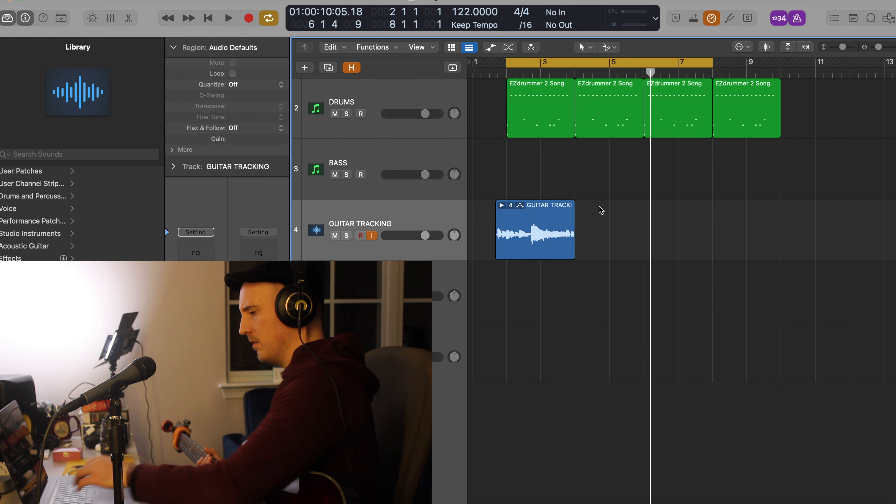
pyautogui.press('r')
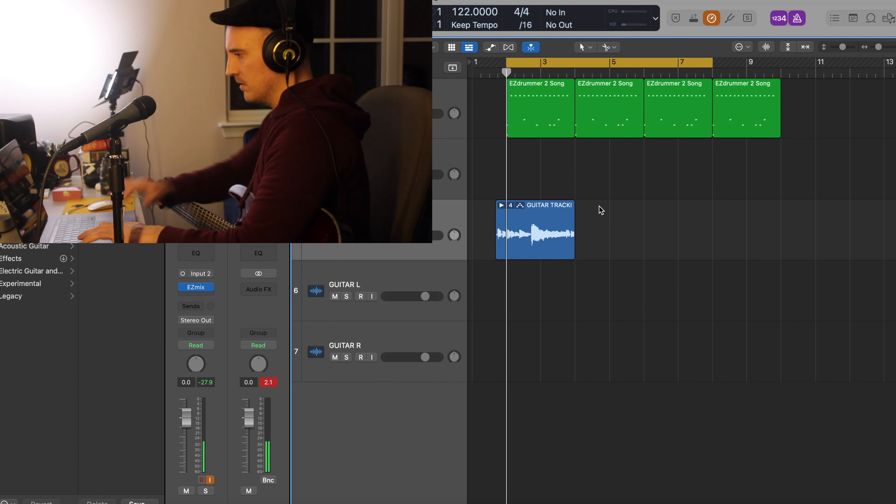
pyautogui.click(537, 285)
pyautogui.moveTo(537, 283); pyautogui.dragTo(548, 285)
pyautogui.press('super+z')
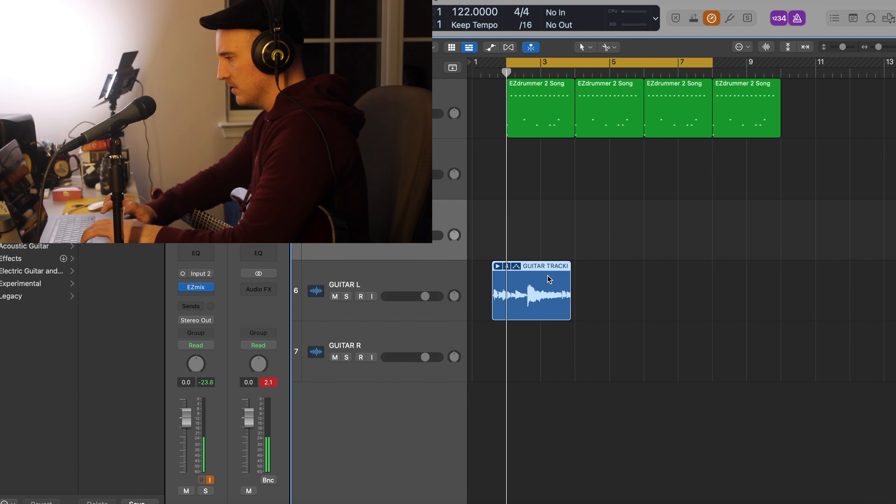
pyautogui.press('super+z')
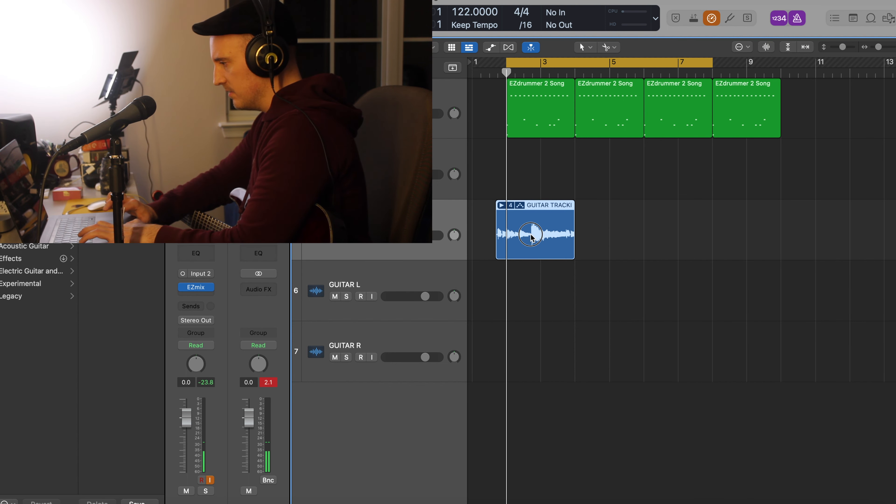
# Move the trimmed take folder straight down to the GUITAR L track, keeping its timing.
pyautogui.moveTo(531, 236); pyautogui.dragTo(531, 298)
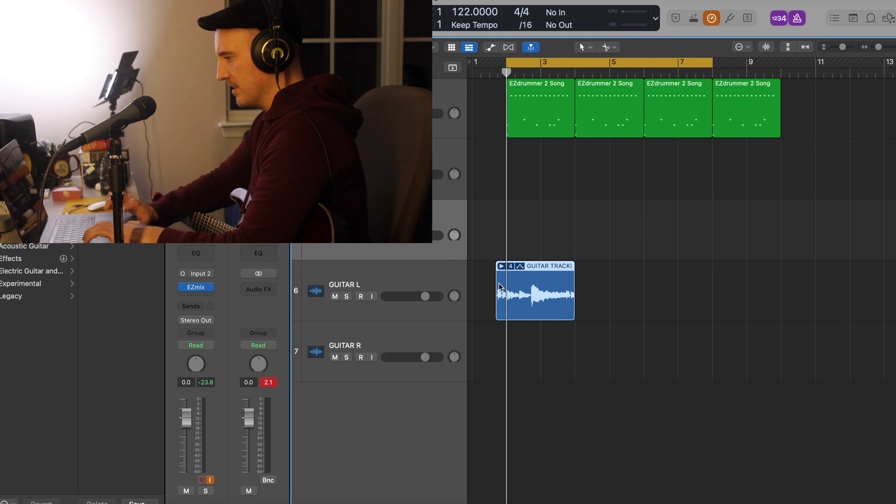
pyautogui.press('super+Down')
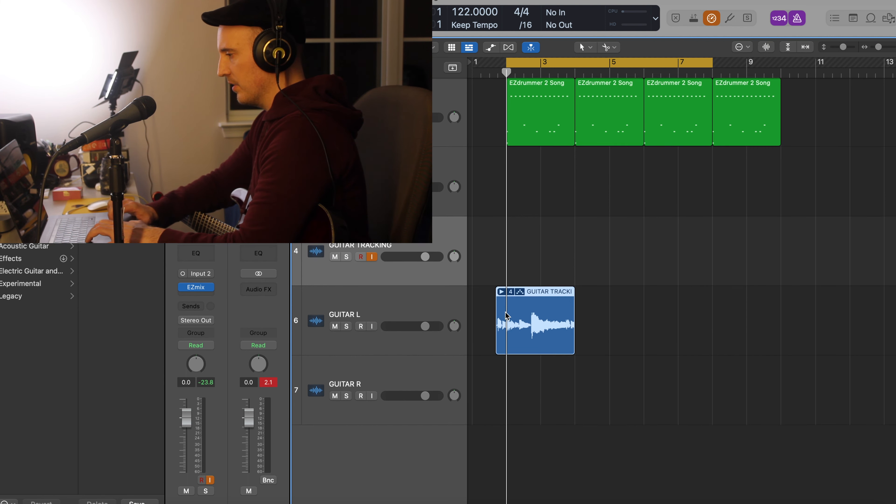
pyautogui.press('super+Right')
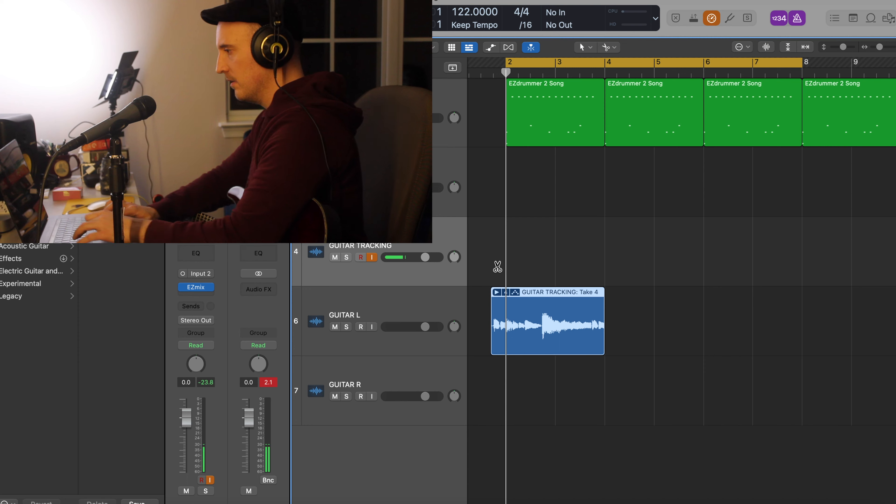
# Record the next guitar pass on GUITAR TRACKING over the bar 2 to 8 cycle, and stop after the loop restarts.
pyautogui.hscroll(-2, 498, 198)
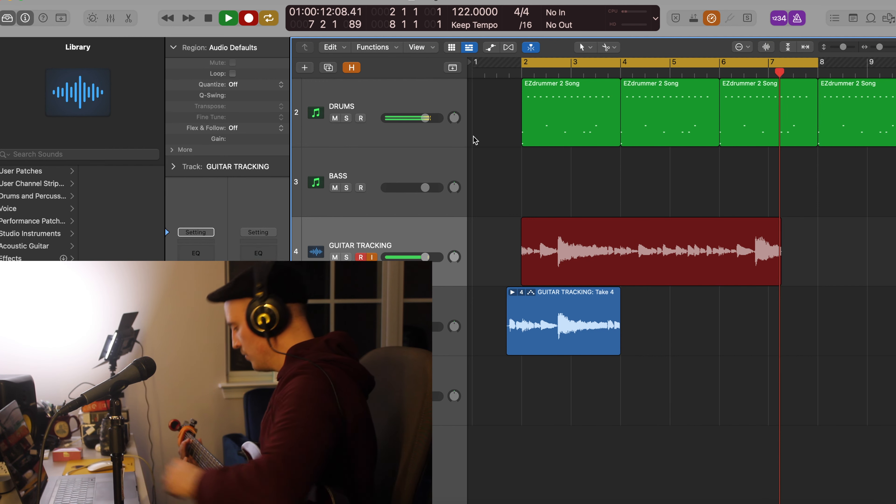
pyautogui.press('space')
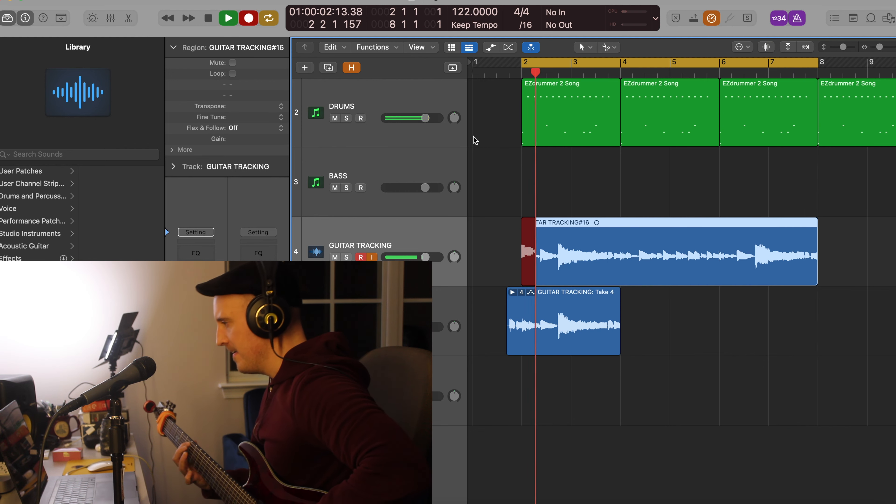
pyautogui.press('space')
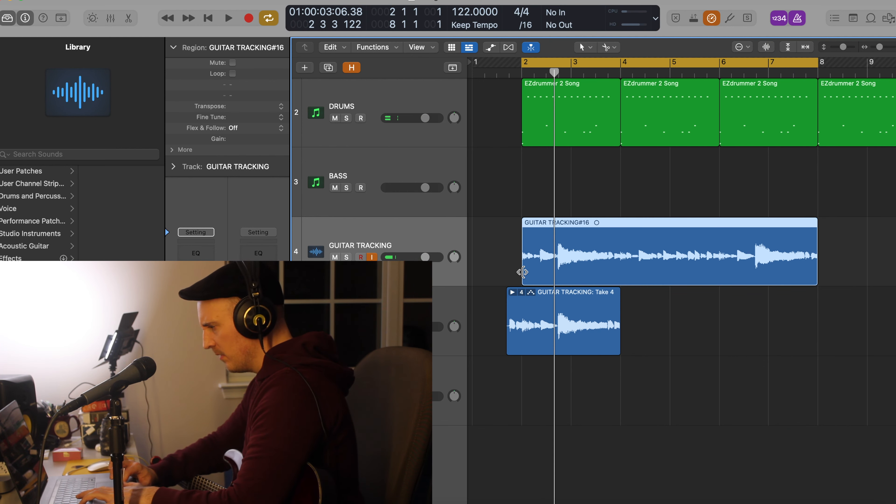
# Trim the new guitar recording to bars 4 to 6 and place it on GUITAR L behind the first take.
pyautogui.moveTo(523, 272); pyautogui.dragTo(621, 278)
pyautogui.moveTo(729, 283); pyautogui.dragTo(726, 311)
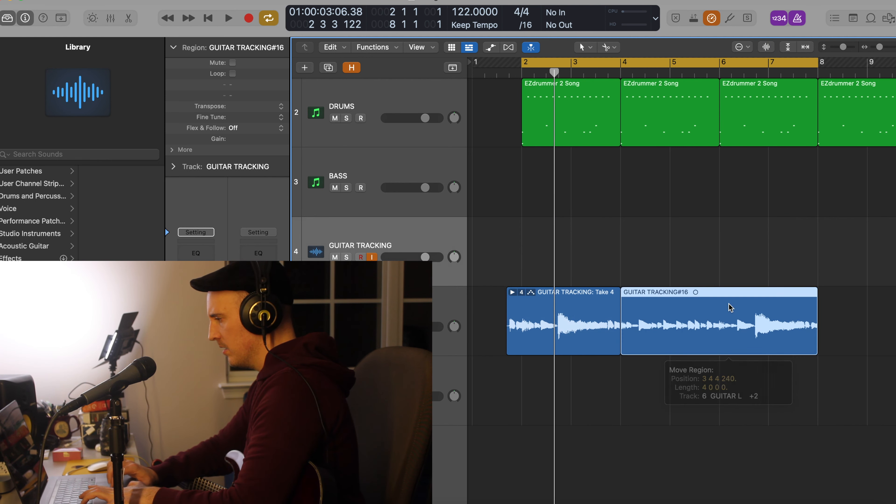
pyautogui.hscroll(2, 740, 338)
pyautogui.moveTo(750, 338); pyautogui.dragTo(655, 326)
pyautogui.hscroll(1, 645, 157)
# Set the cycle range to run from bar 4 to bar 9.
pyautogui.click(603, 132)
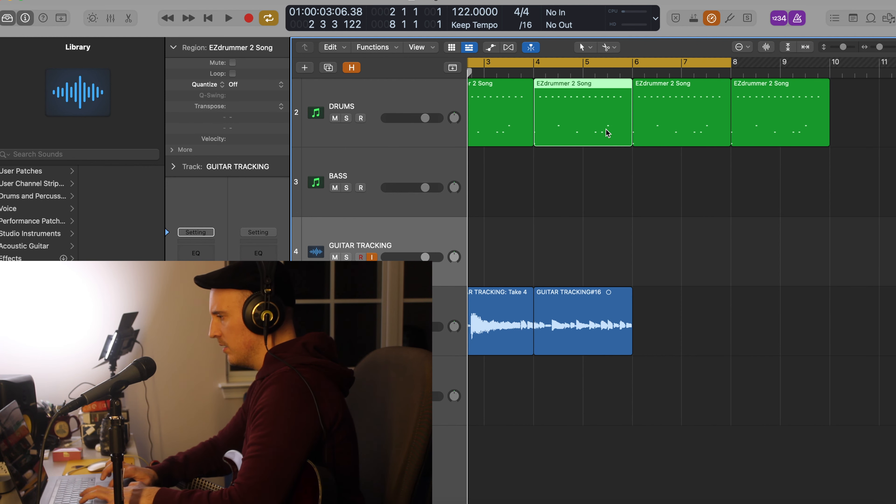
pyautogui.keyDown('shift'); pyautogui.click(684, 129); pyautogui.keyUp('shift')
pyautogui.press('super+u')
pyautogui.hscroll(2, 685, 129)
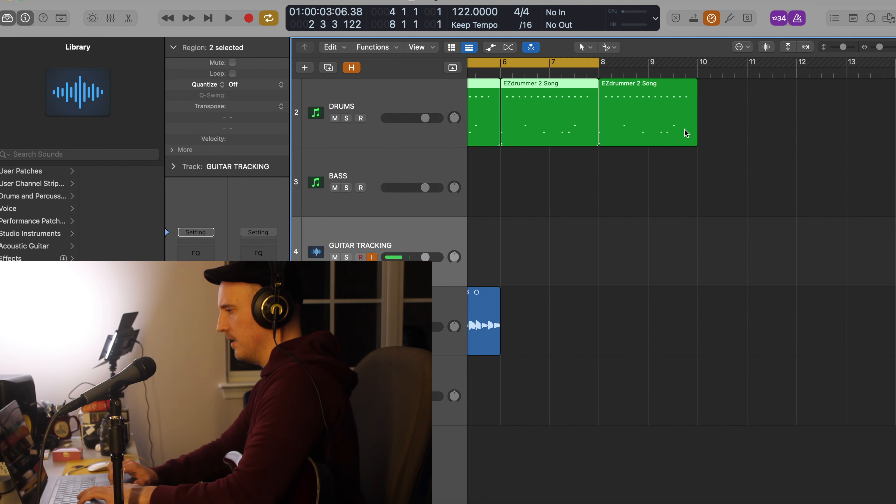
pyautogui.hscroll(-3, 685, 129)
pyautogui.moveTo(774, 63); pyautogui.dragTo(824, 69)
pyautogui.click(635, 194)
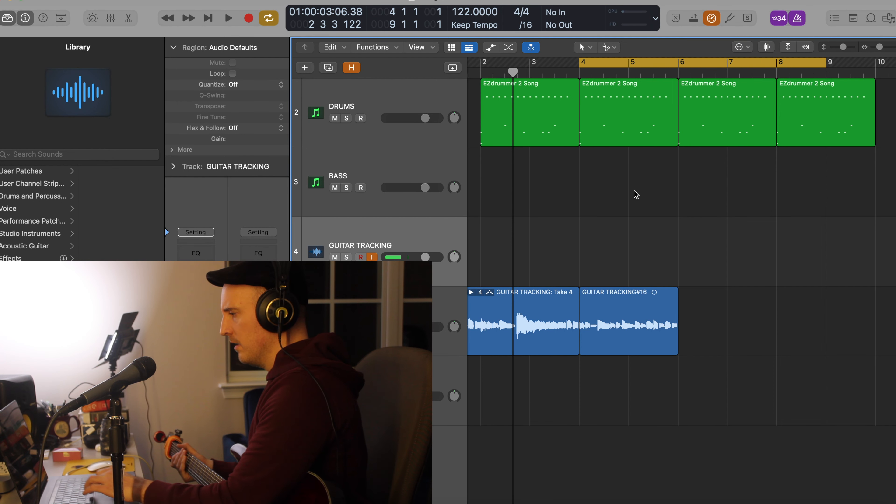
# Record two takes of the next guitar part on GUITAR TRACKING over the bar 4 to 9 cycle.
pyautogui.press('r')
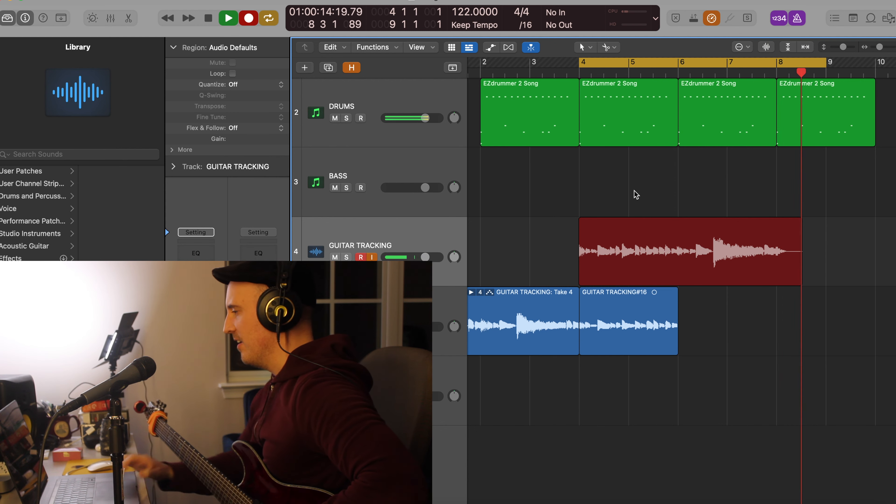
pyautogui.press('space')
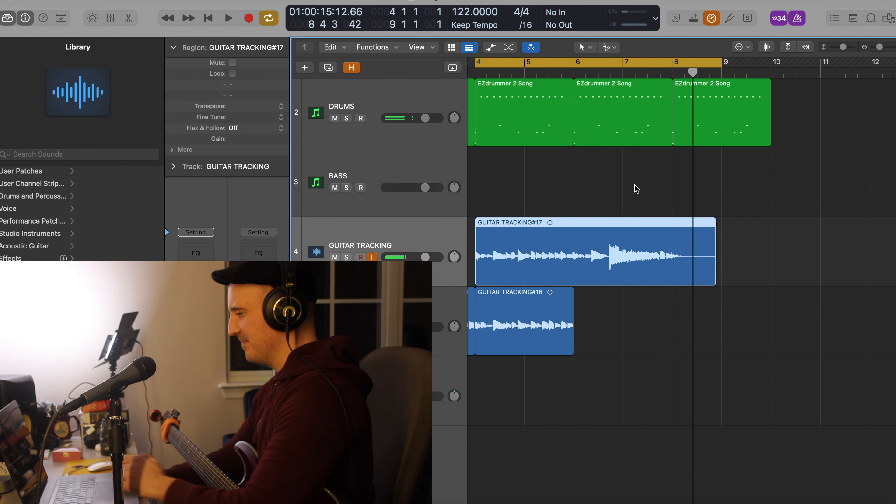
pyautogui.press('r')
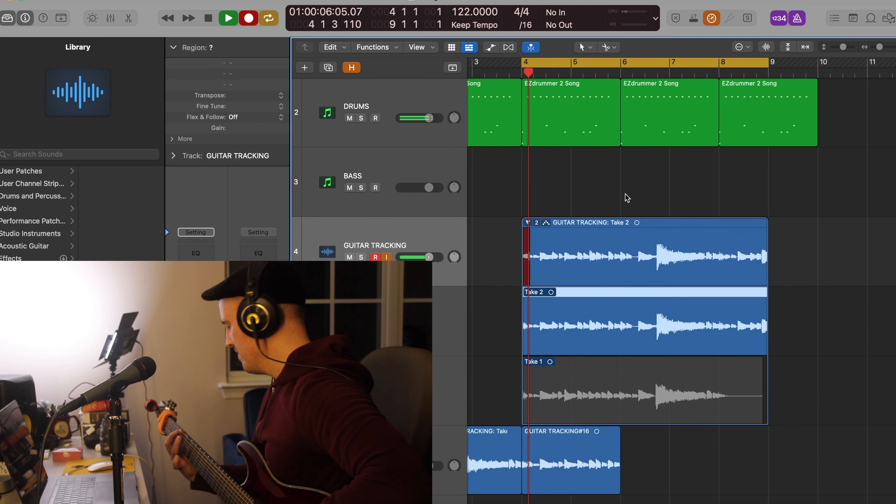
pyautogui.press('space')
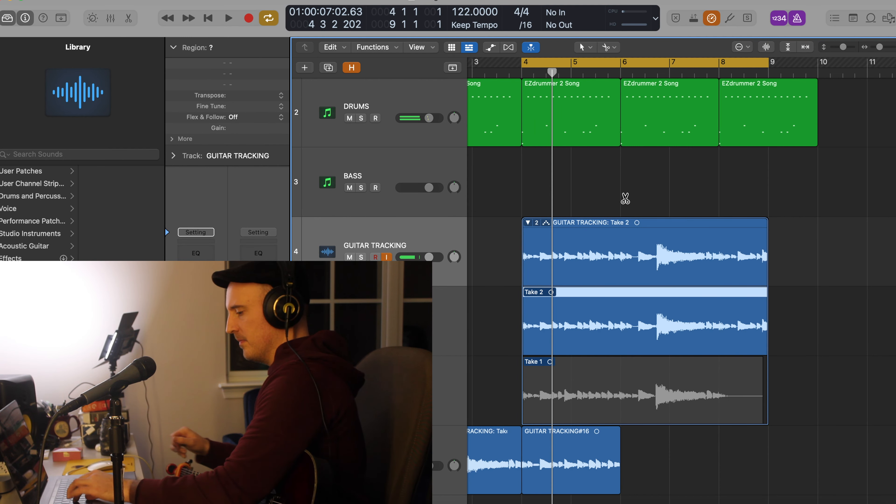
# Collapse the new take folder, split it with the playhead at bar 6, and delete the part before the split.
pyautogui.press('.')
pyautogui.press('.')
pyautogui.press('.')
pyautogui.press(',')
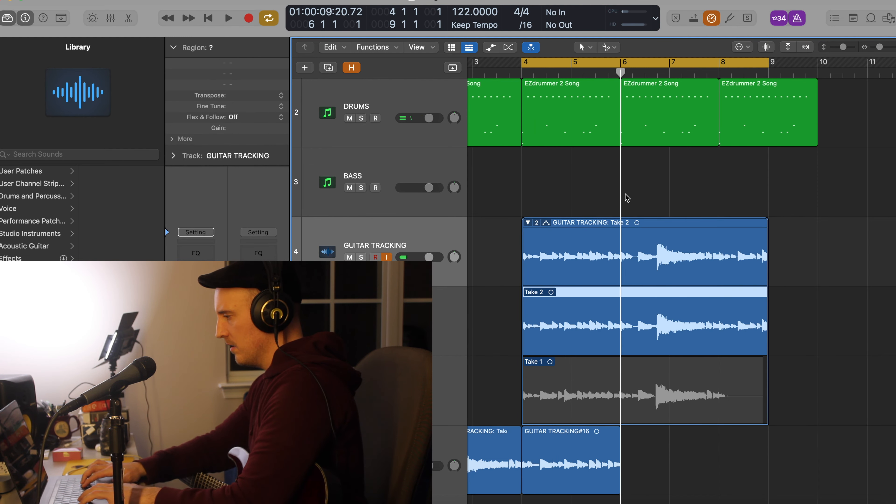
pyautogui.click(528, 223)
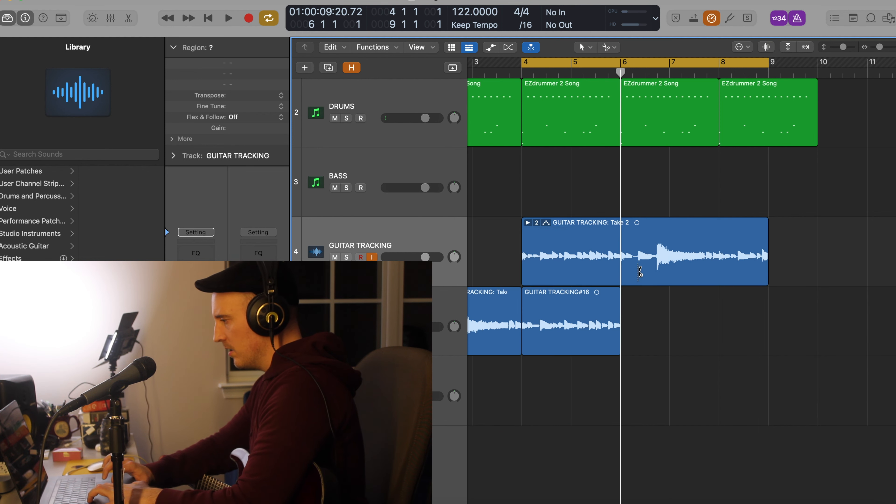
pyautogui.click(620, 271)
pyautogui.click(596, 270)
pyautogui.press('Delete')
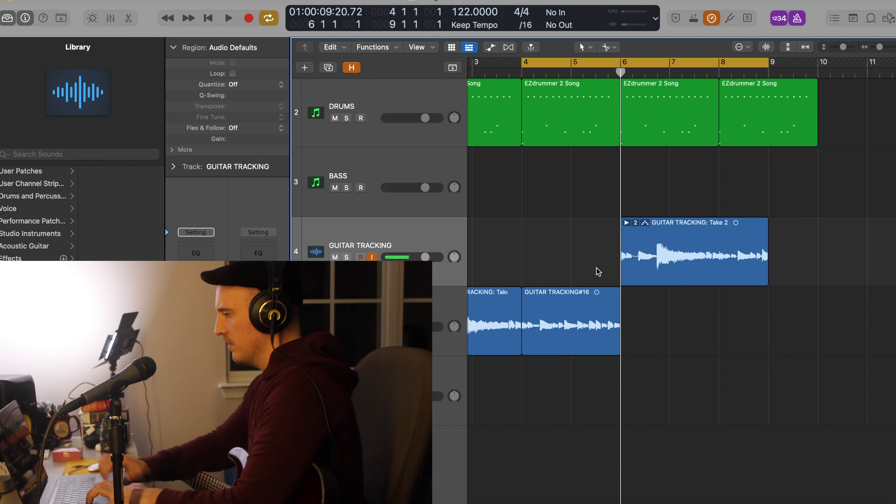
# Move the remaining take folder to GUITAR L at bar 6 and trim its end to bar 8.
pyautogui.hscroll(3, 625, 276)
pyautogui.moveTo(639, 273); pyautogui.dragTo(634, 306)
pyautogui.moveTo(712, 339); pyautogui.dragTo(664, 334)
pyautogui.press('super+Left')
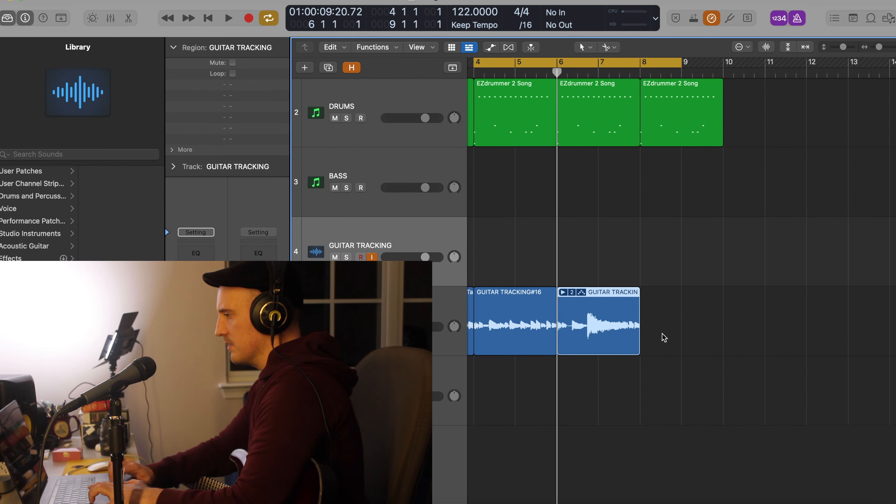
# Set the cycle range to bars 6 to 10 and record the next guitar pass on GUITAR TRACKING.
pyautogui.click(667, 119)
pyautogui.press('super+u')
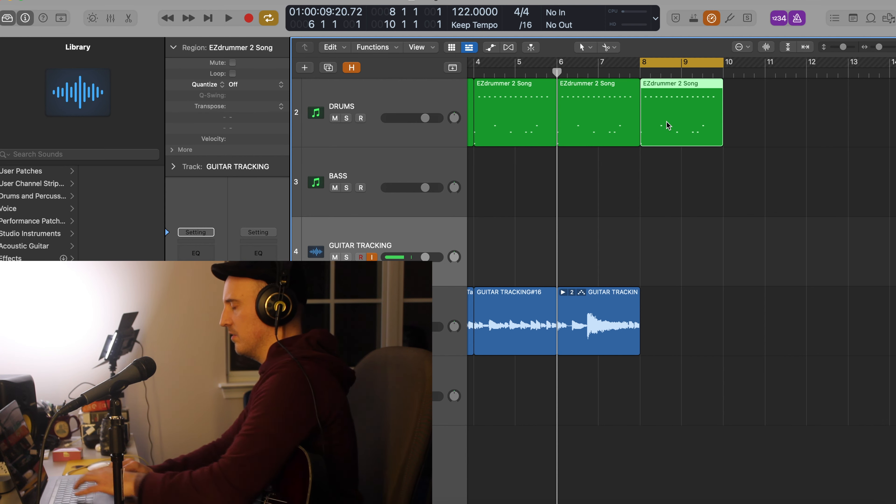
pyautogui.moveTo(642, 63); pyautogui.dragTo(558, 75)
pyautogui.click(608, 203)
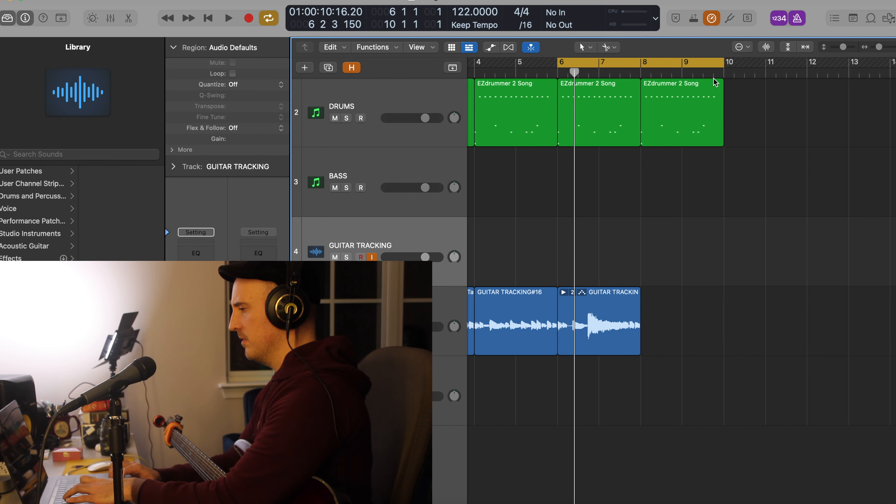
pyautogui.press('r')
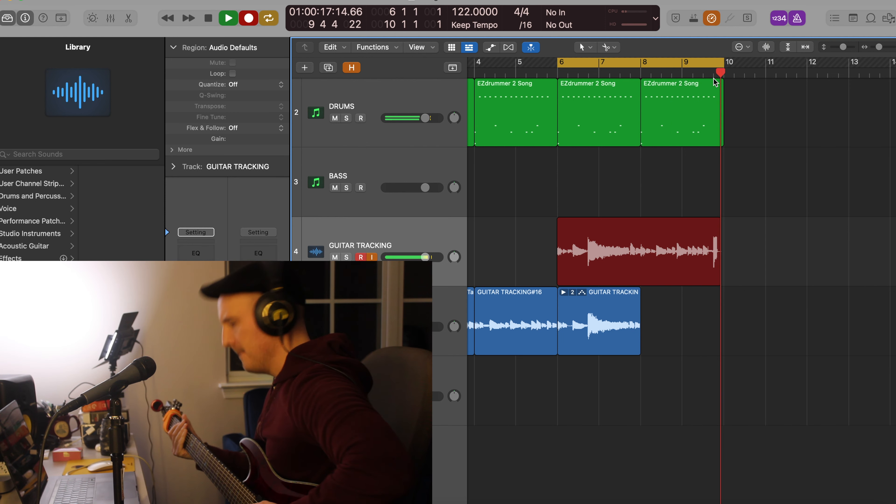
pyautogui.press('space')
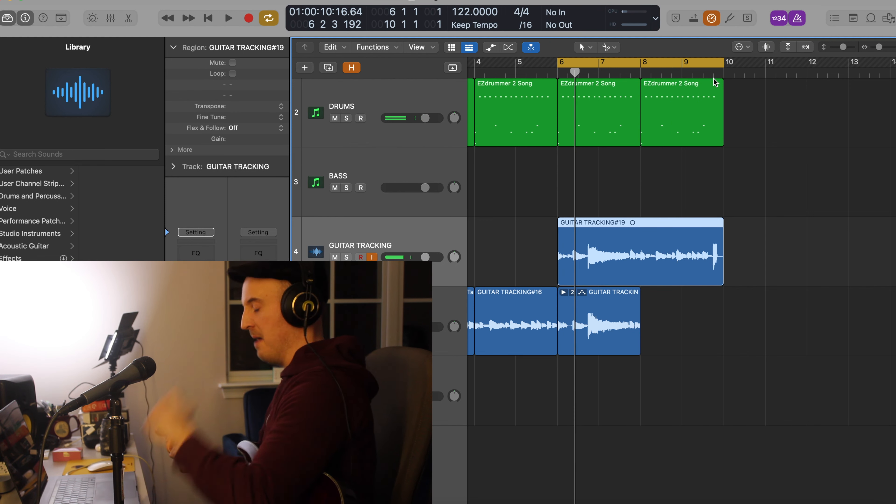
# Record a second take on GUITAR TRACKING over the bar 6 to 10 cycle and collapse the resulting take folder.
pyautogui.press('r')
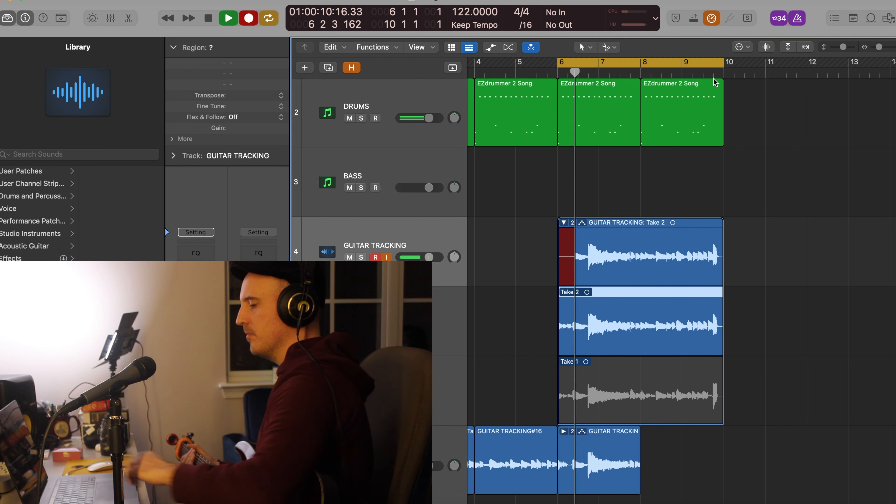
pyautogui.press('space')
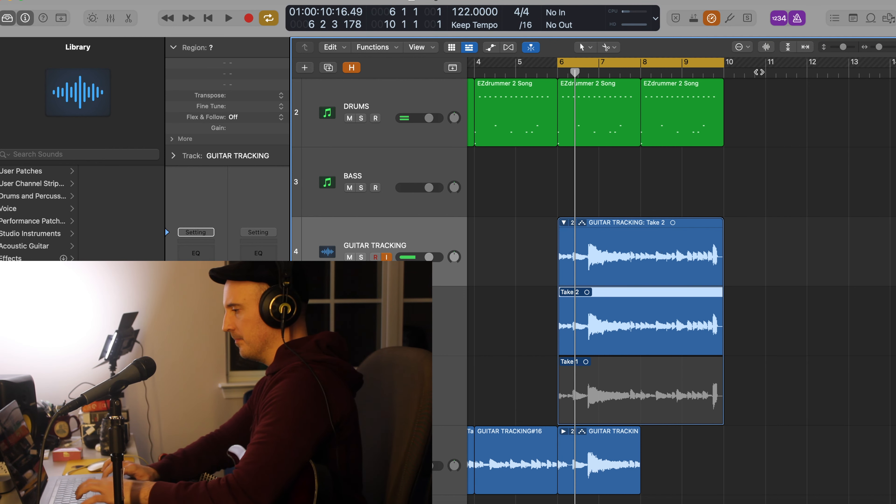
pyautogui.click(562, 222)
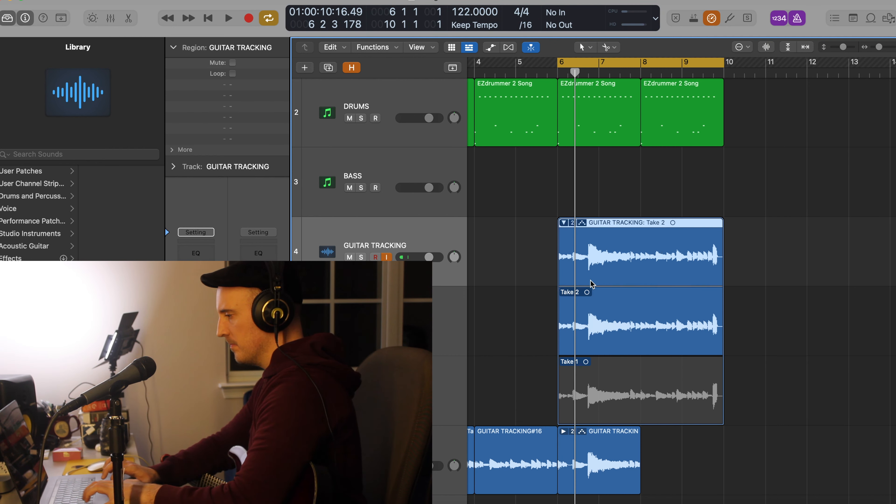
pyautogui.click(563, 222)
# Split the GUITAR TRACKING take folder at bar 8 and delete the part before the split.
pyautogui.scroll(5, 565, 243)
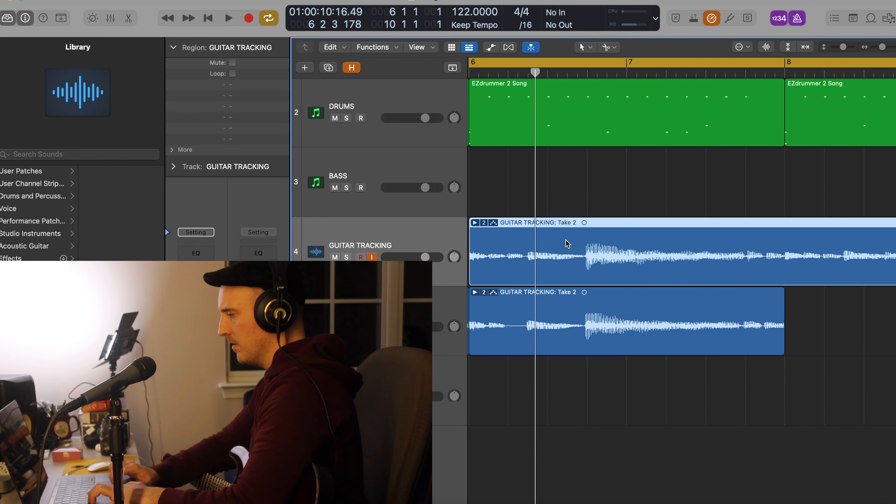
pyautogui.scroll(-5, 565, 243)
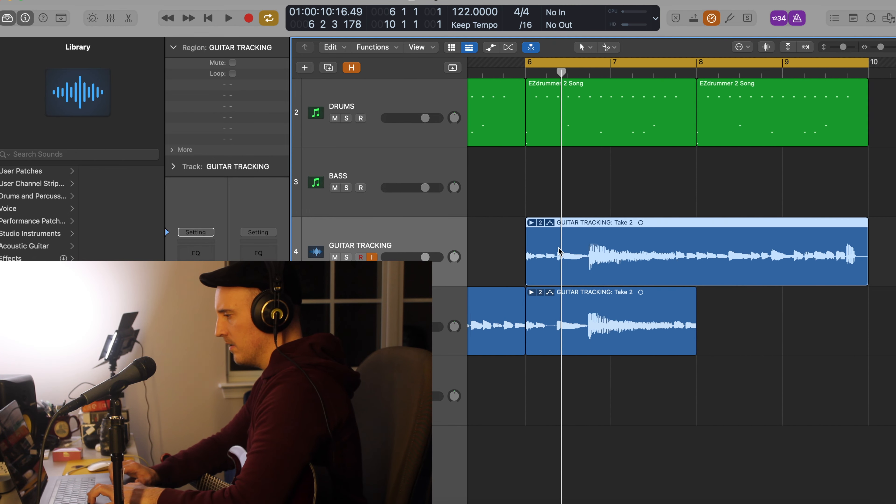
pyautogui.click(684, 267)
pyautogui.press('Delete')
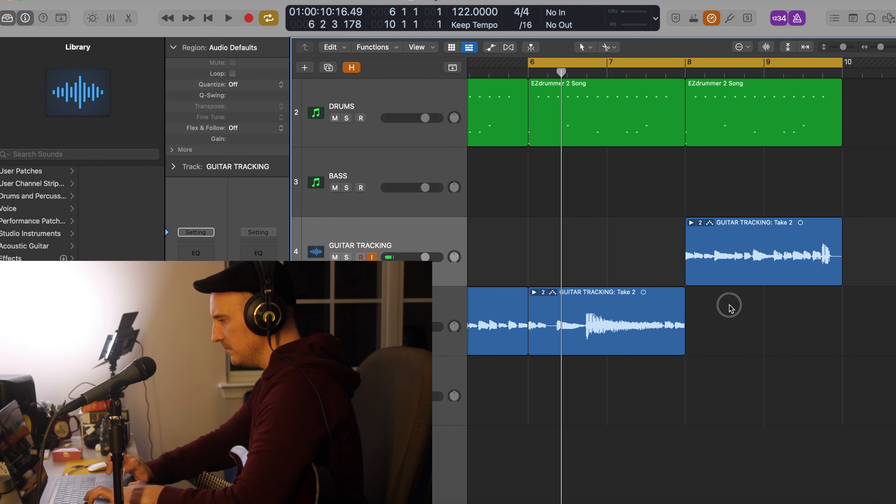
# Move the remaining bar 8 to 10 take folder down to the GUITAR L track, keeping it at bar 8.
pyautogui.moveTo(729, 272); pyautogui.dragTo(723, 310)
pyautogui.scroll(-4, 667, 295)
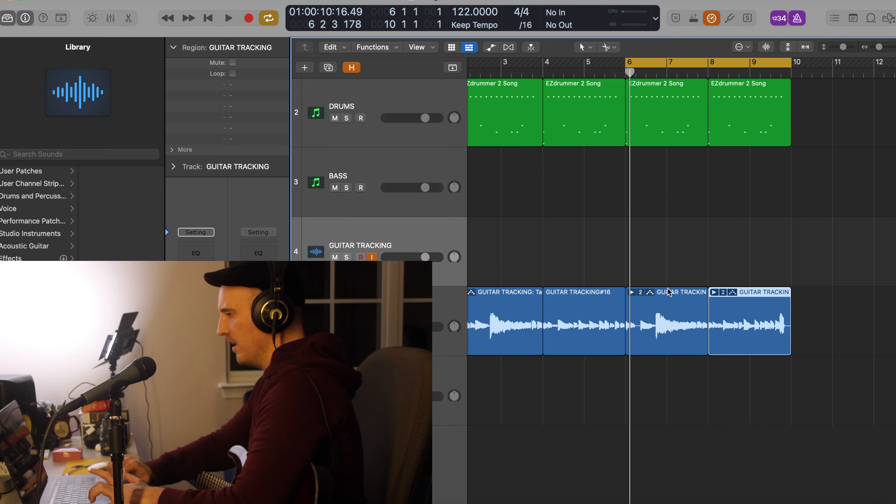
pyautogui.scroll(-2, 666, 296)
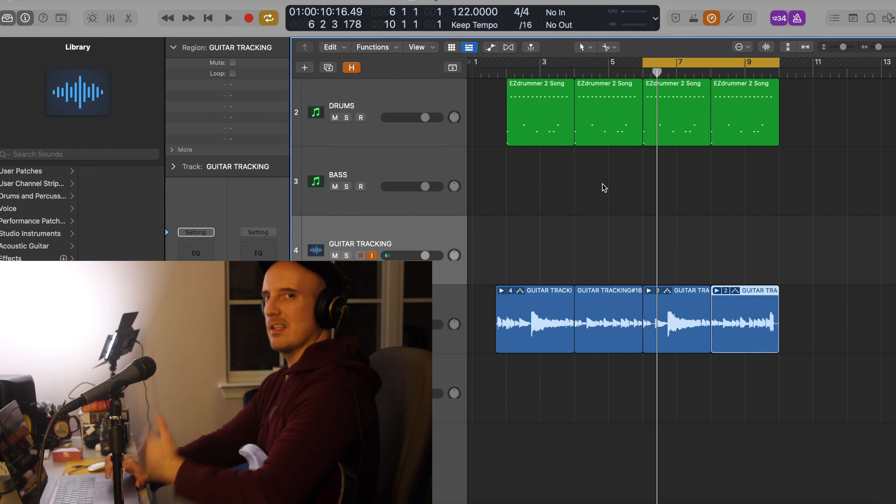
# Turn off cycle mode and make GUITAR TRACKING the selected track.
pyautogui.click(532, 119)
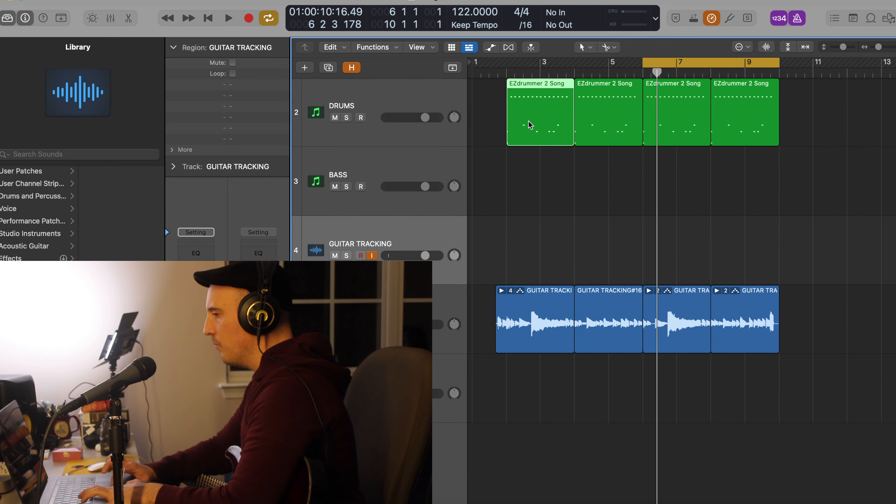
pyautogui.scroll(-3, 504, 129)
pyautogui.press('super+Down')
pyautogui.press('super+Up')
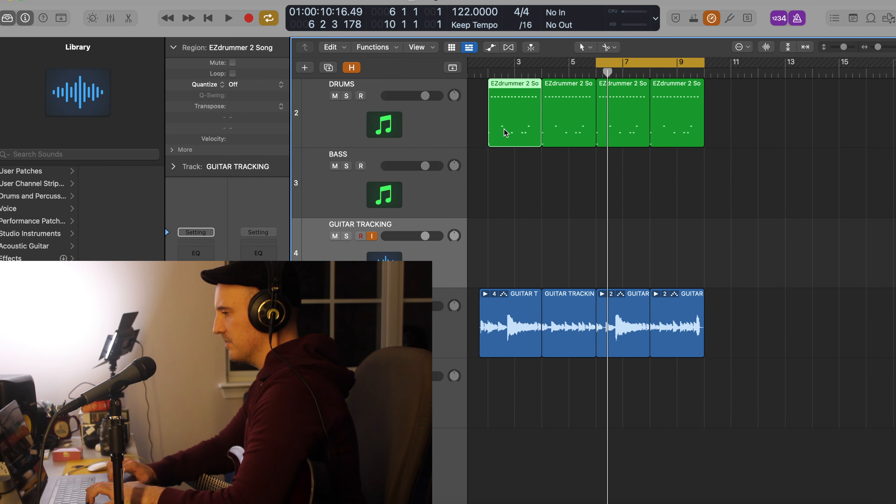
pyautogui.click(438, 132)
pyautogui.press('super+Left')
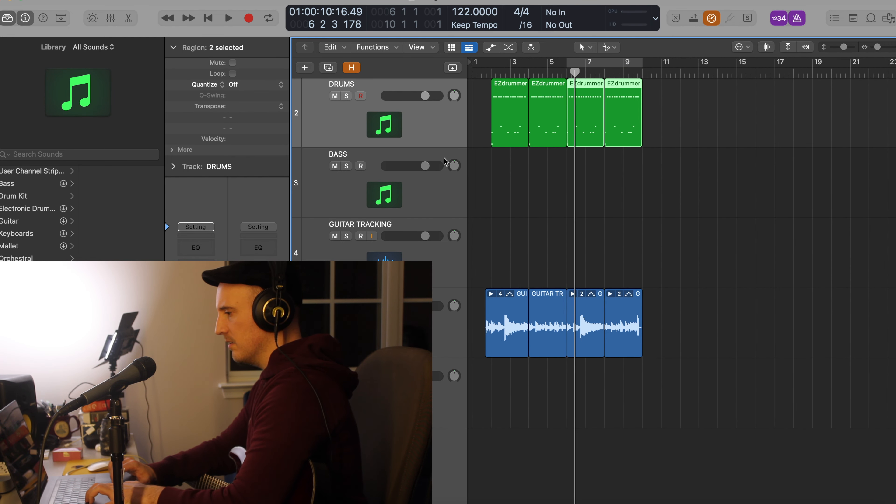
pyautogui.click(358, 248)
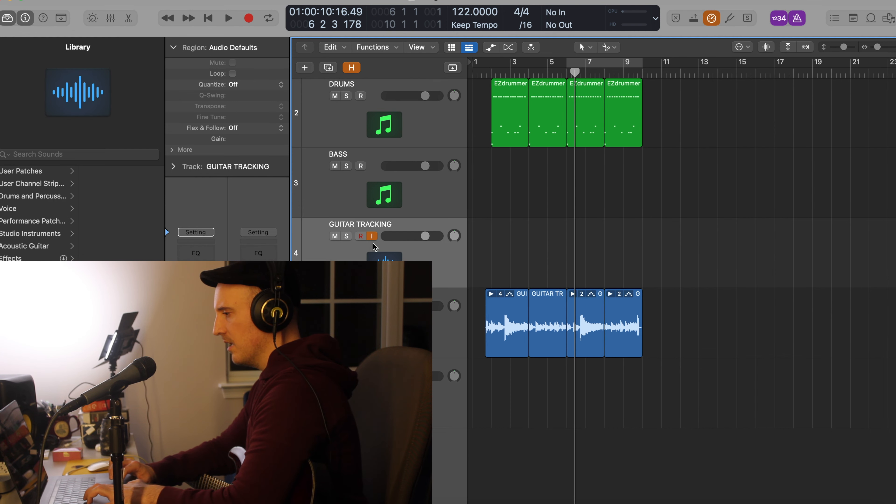